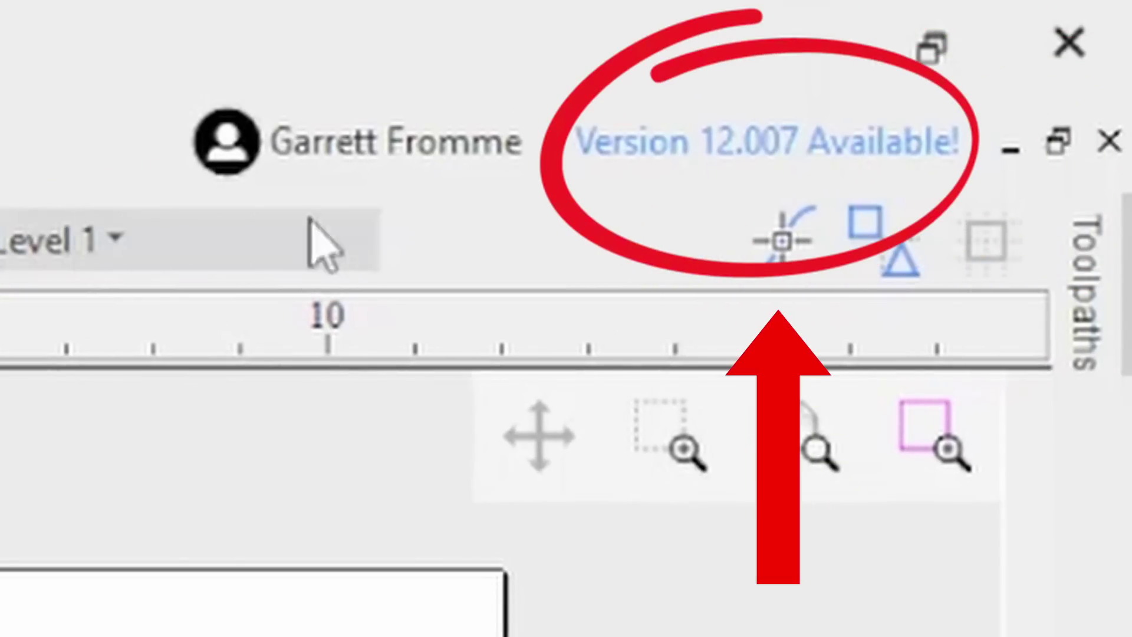
Step: Follow the 'Version 12.007 Available!' link to the Customer Portal's V12 download page
{"action": "left_click", "coordinate": [718, 161]}
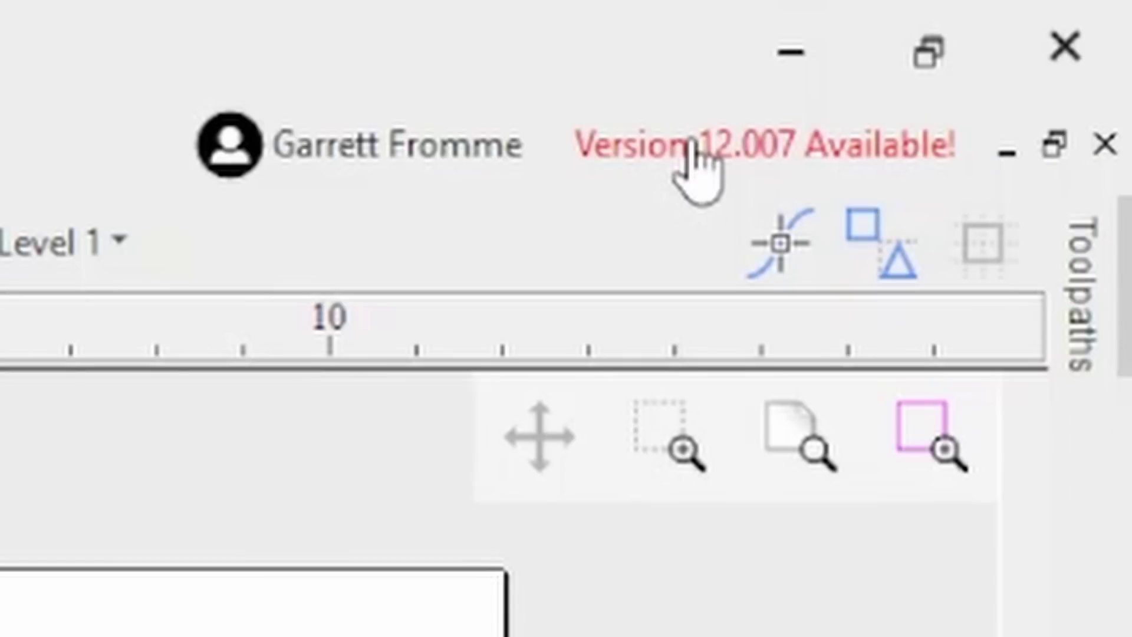
{"action": "left_click", "coordinate": [691, 142]}
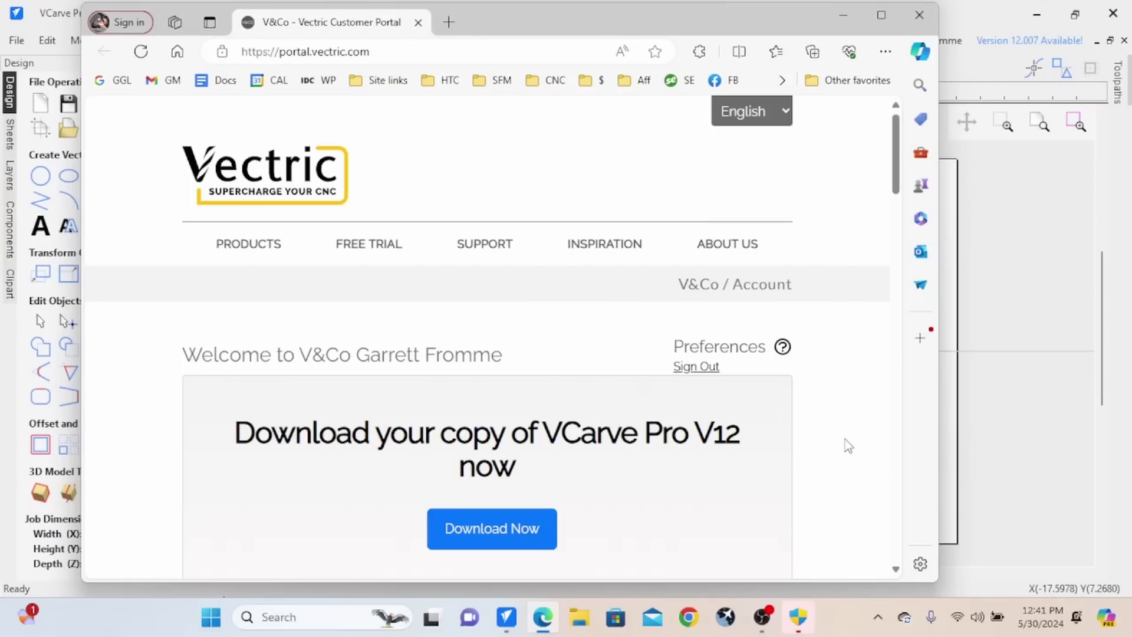
Step: Leave the customer portal browser window and return to the VCarve Pro updater
{"action": "key", "text": "alt+Tab"}
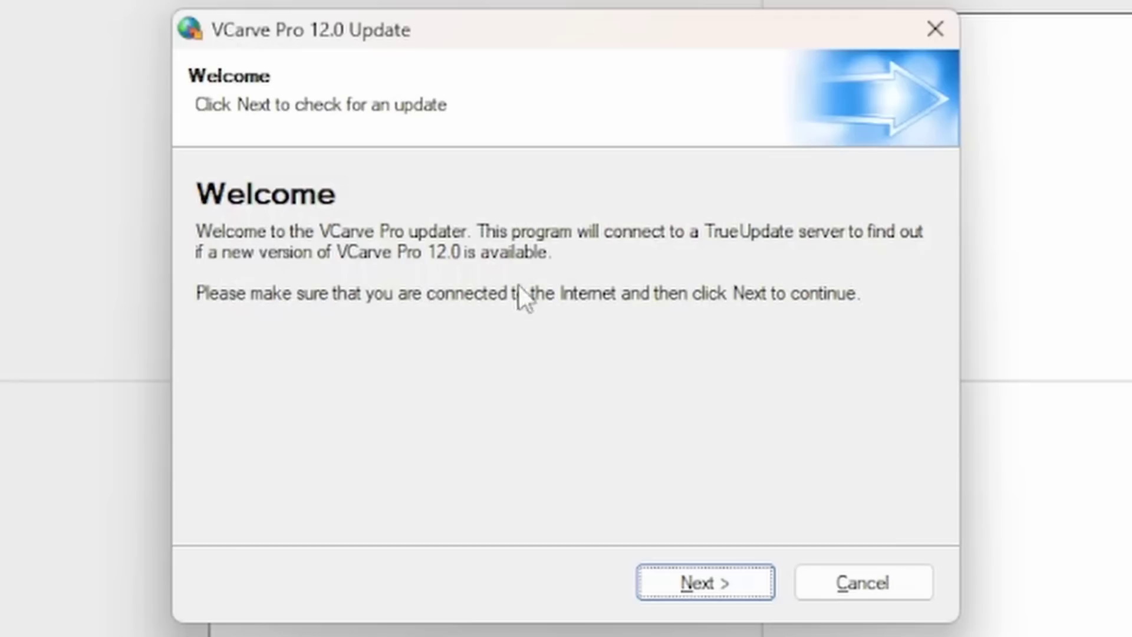
Step: Check online for a newer version and accept the updater's Restart Needed prompt
{"action": "left_click", "coordinate": [703, 578]}
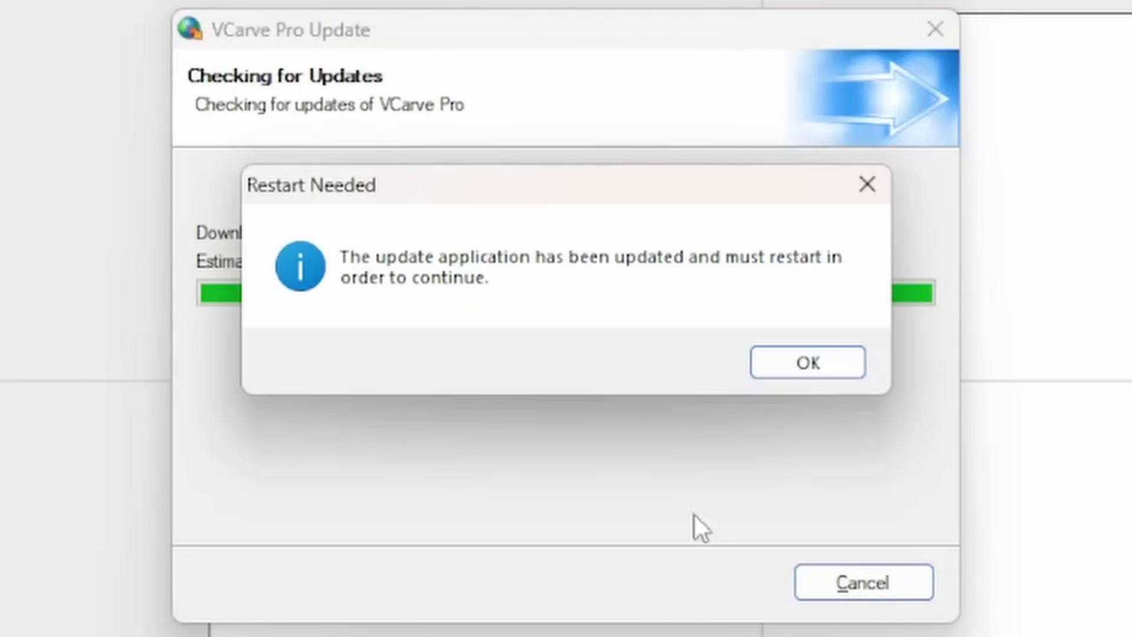
{"action": "left_click", "coordinate": [785, 364]}
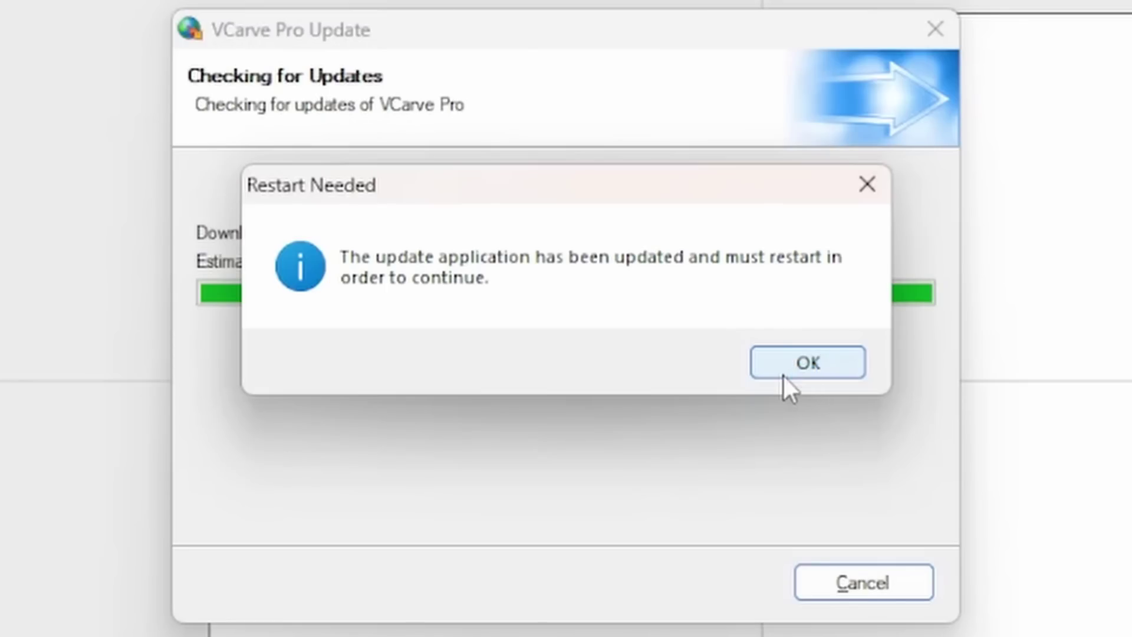
{"action": "left_click", "coordinate": [784, 366]}
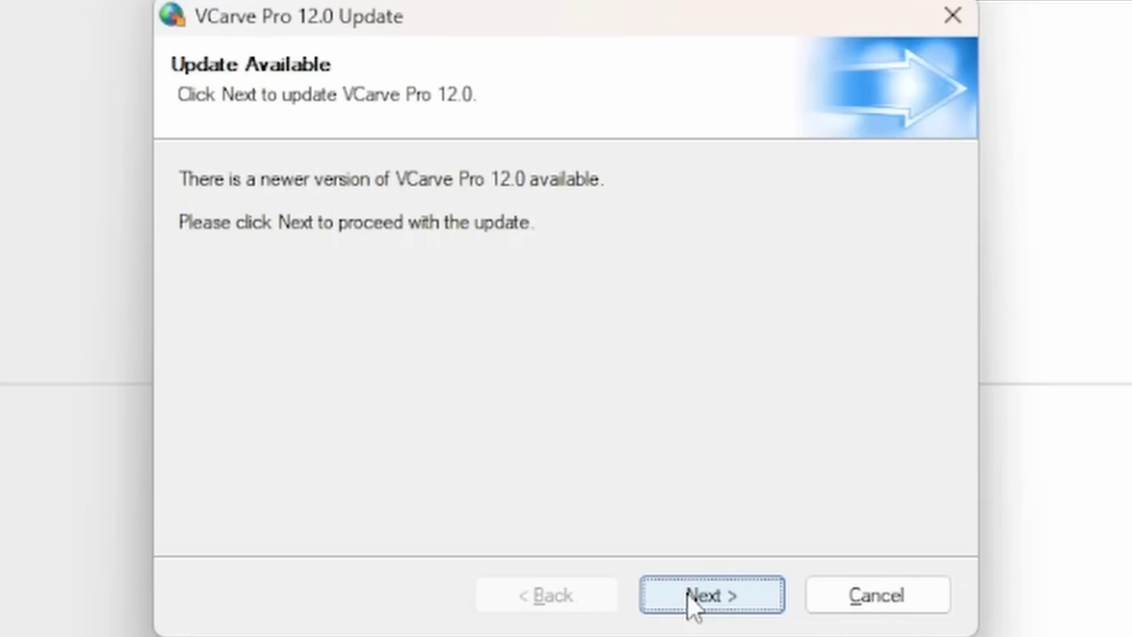
Step: Proceed from the Update Available page to download the VCarve Pro 12.0 patch
{"action": "left_click", "coordinate": [688, 592]}
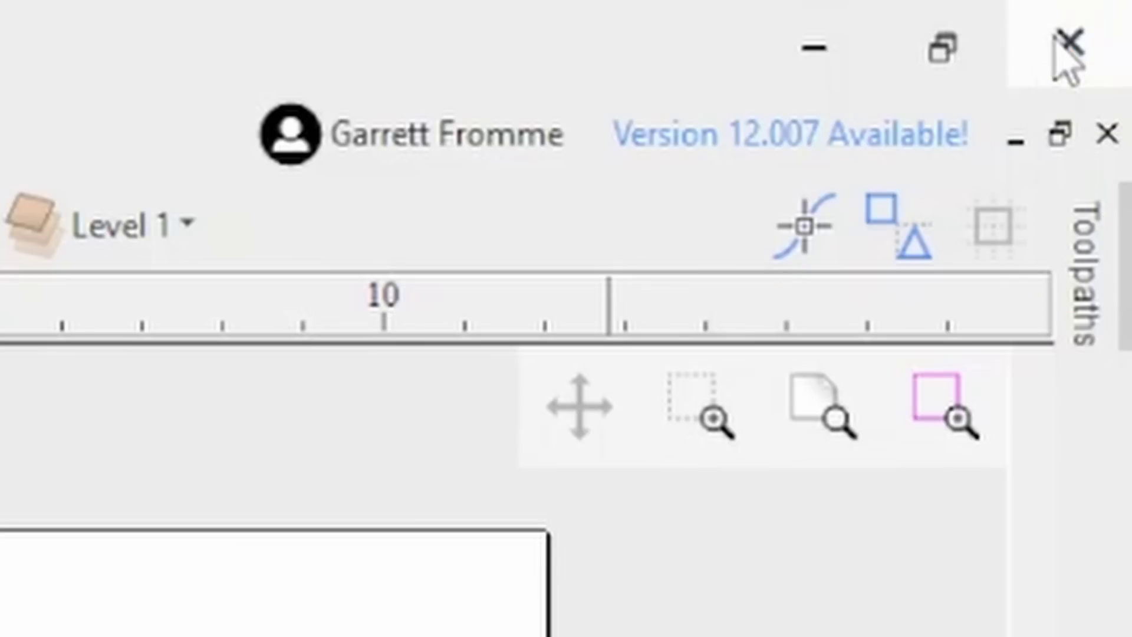
Step: Close VCarve Pro without saving the empty job, then retry the patch
{"action": "left_click", "coordinate": [1069, 44]}
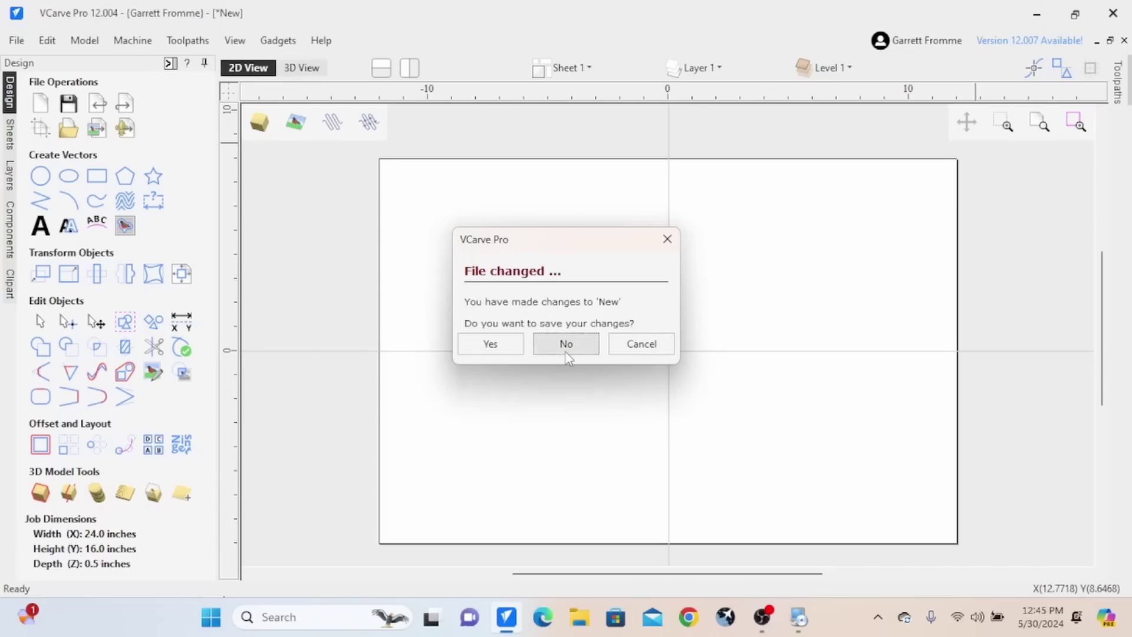
{"action": "left_click", "coordinate": [566, 352]}
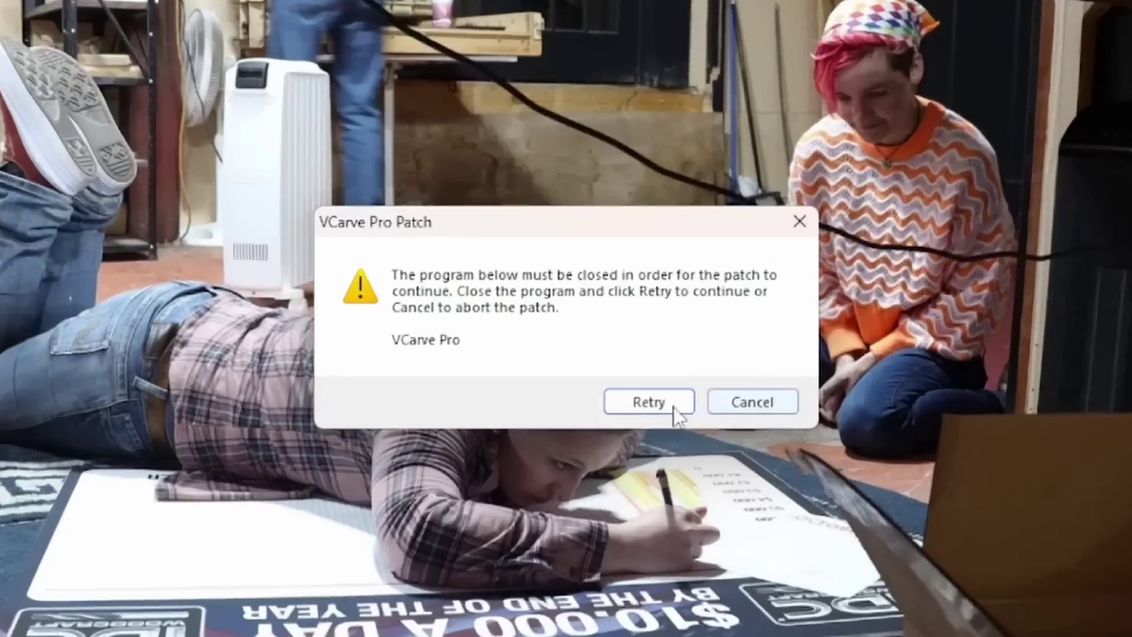
{"action": "left_click", "coordinate": [619, 395]}
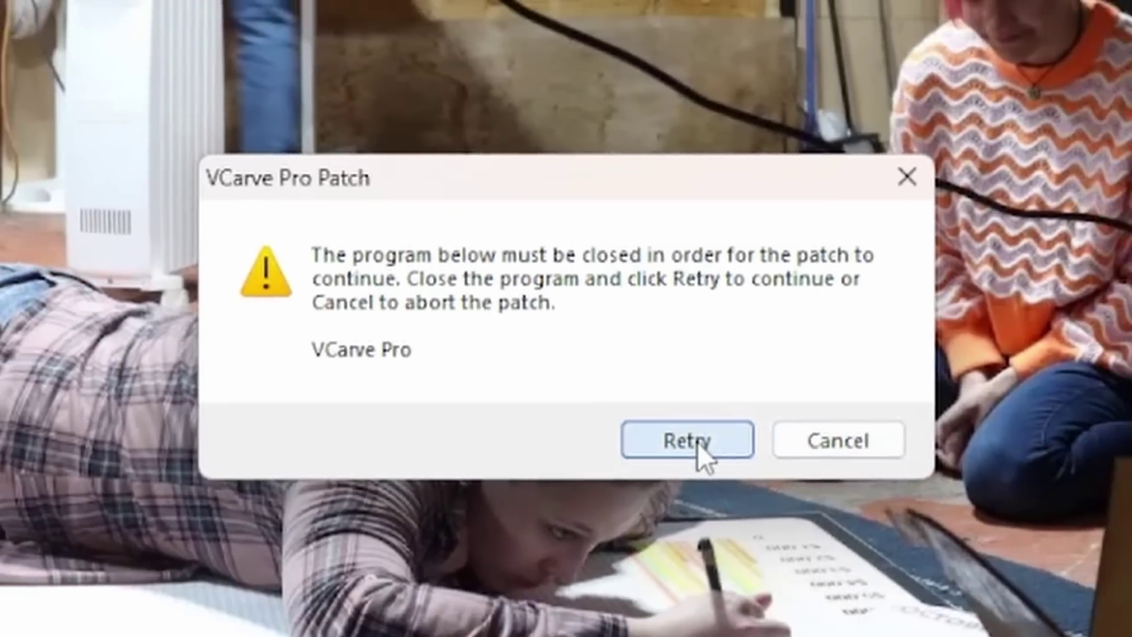
{"action": "left_click", "coordinate": [741, 486]}
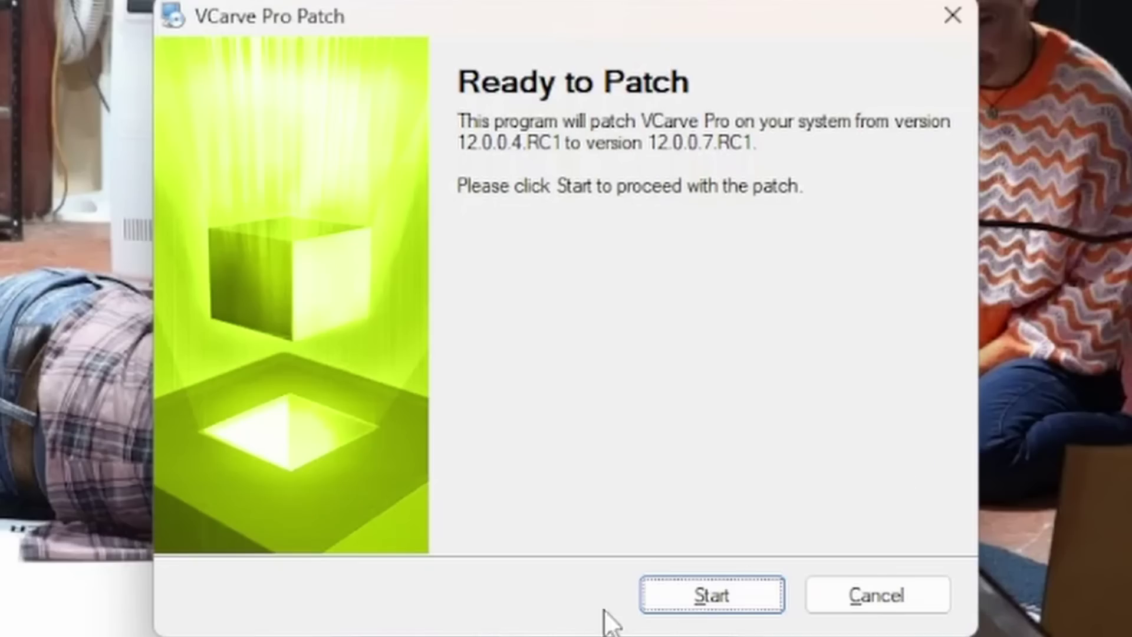
Step: Run the patch to upgrade VCarve Pro to V12.007
{"action": "left_click", "coordinate": [710, 592]}
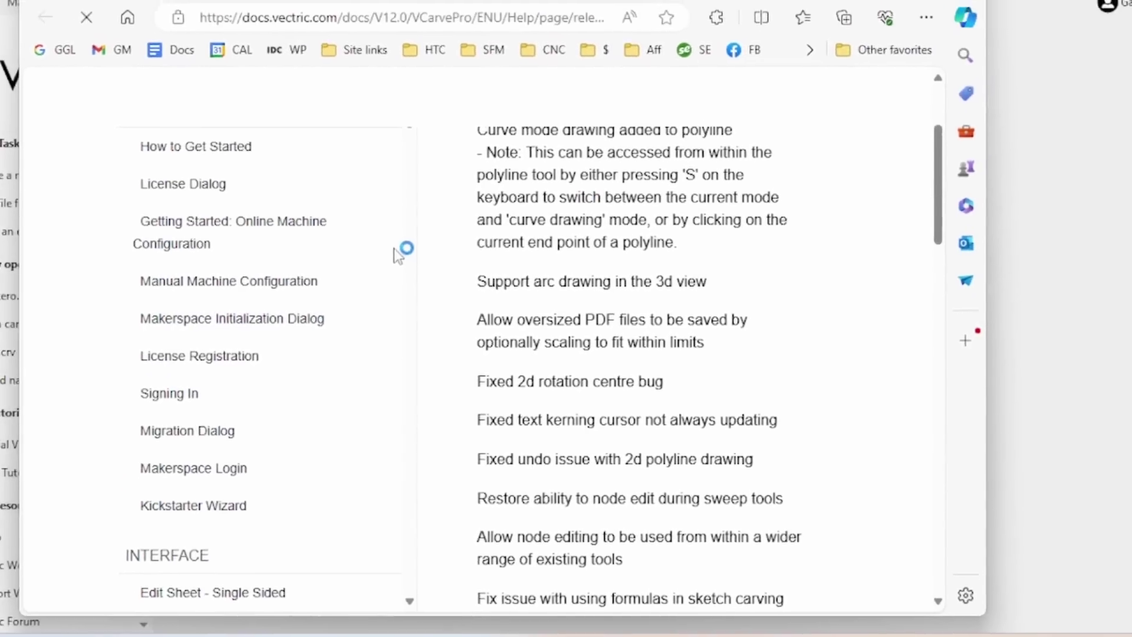
Step: Scroll the V12.007 release notes down to the 12.006 heading
{"action": "scroll", "coordinate": [565, 279], "scroll_direction": "down", "scroll_amount": 7}
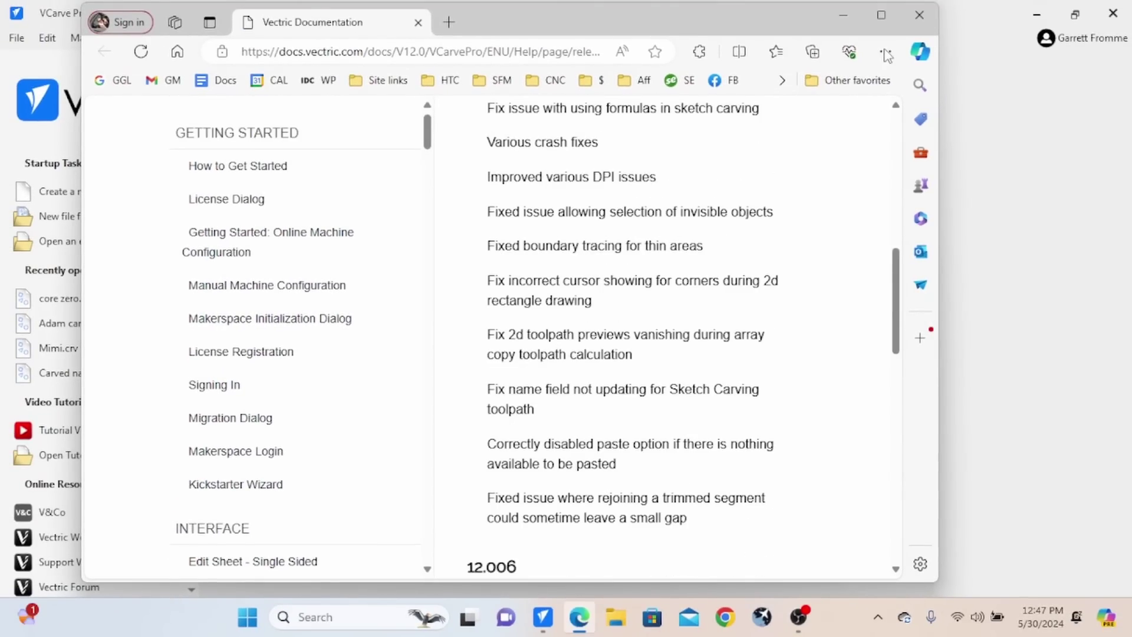
Step: Return to VCarve Pro and create a new 24 x 16 x 0.75 inch job
{"action": "left_click", "coordinate": [919, 15]}
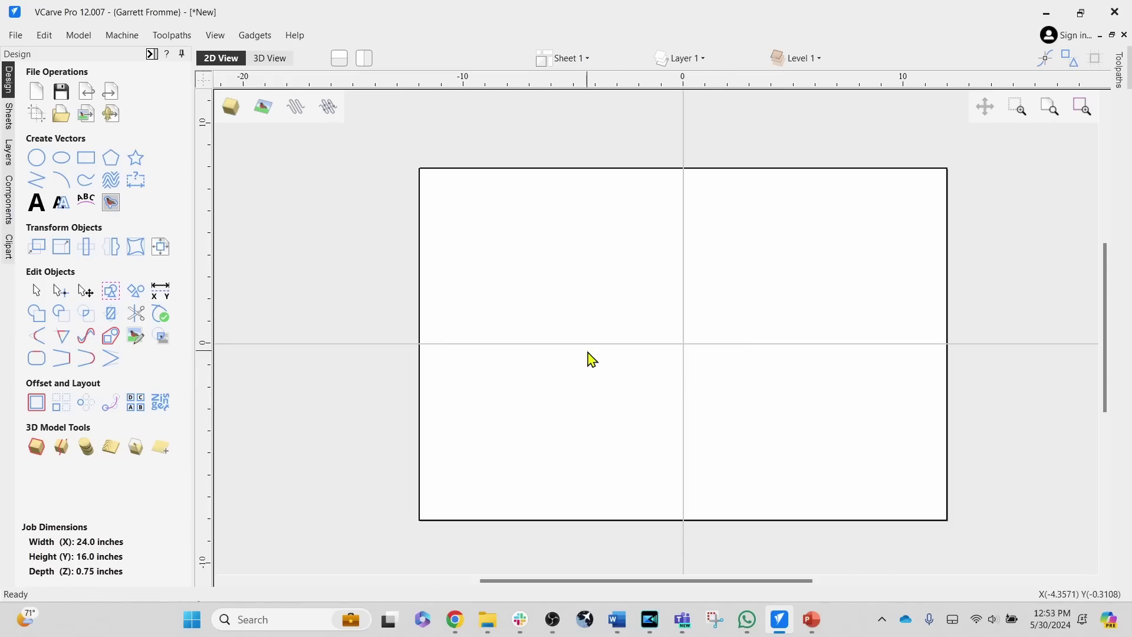
{"action": "middle_click_drag", "start_coordinate": [634, 359], "coordinate": [591, 362]}
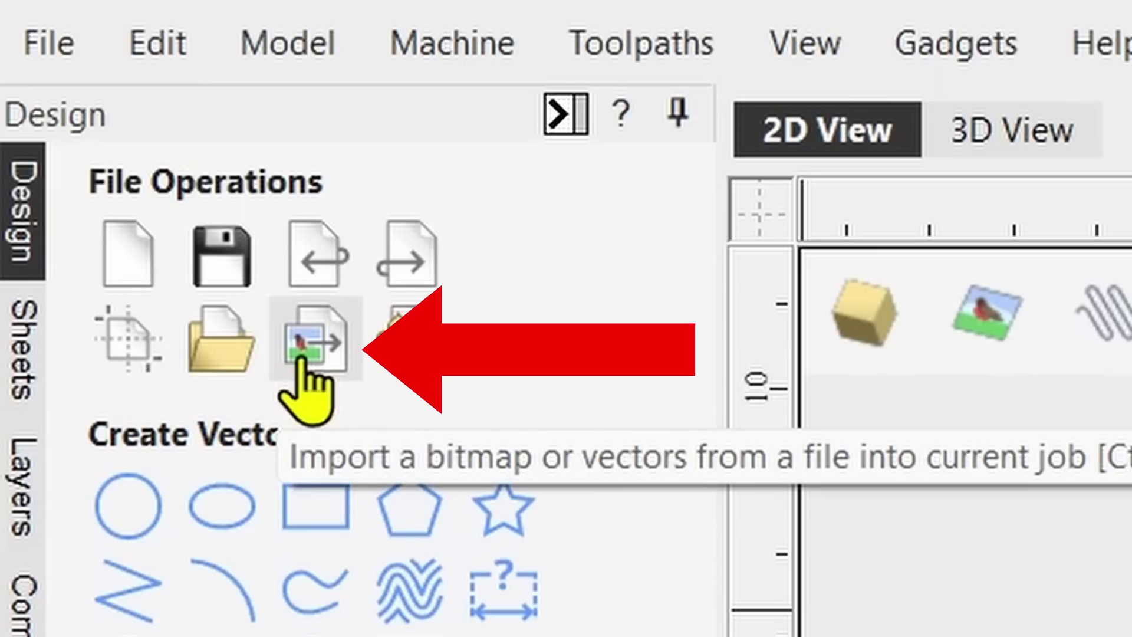
Step: Import the PXL_20240503 photo from the Downloads folder as a bitmap
{"action": "left_click", "coordinate": [304, 356]}
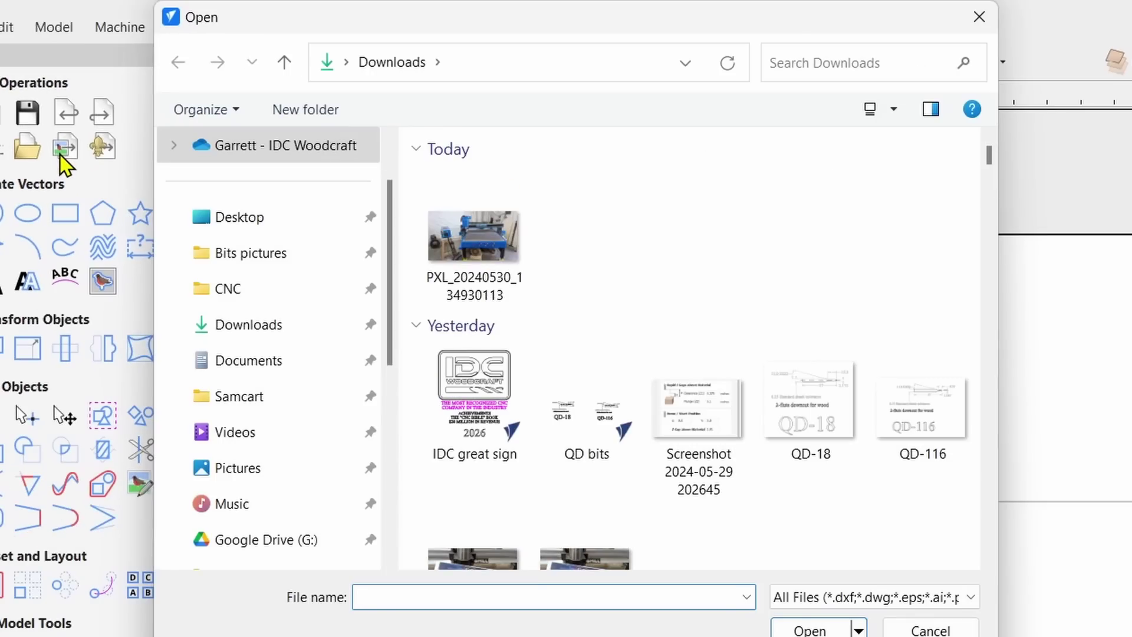
{"action": "left_click", "coordinate": [248, 340]}
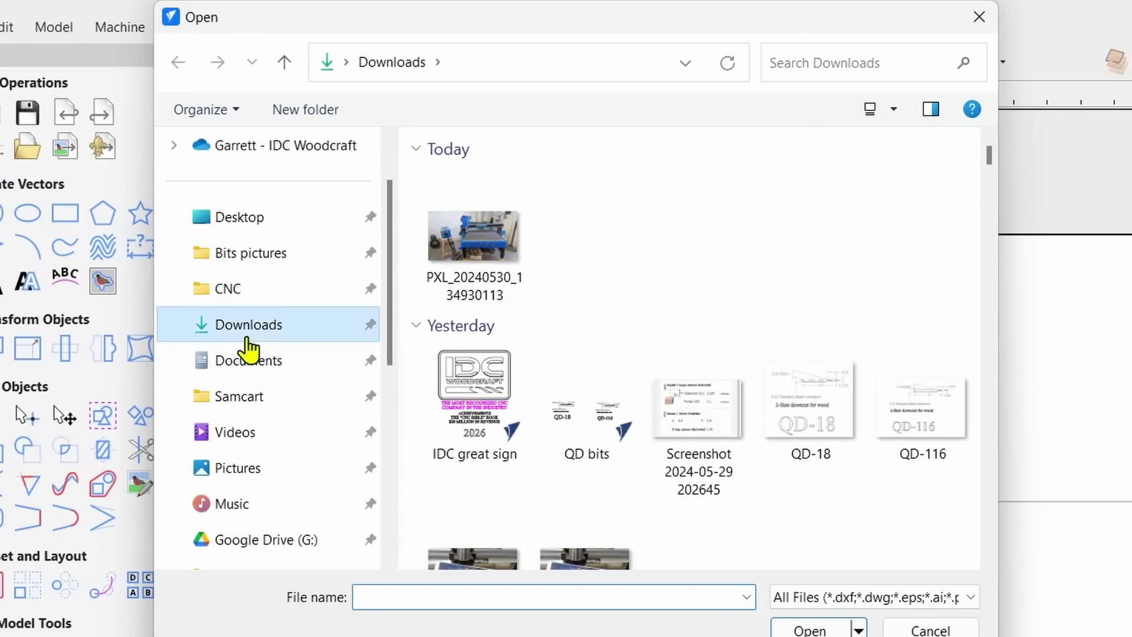
{"action": "scroll", "coordinate": [652, 342], "scroll_direction": "down", "scroll_amount": 10}
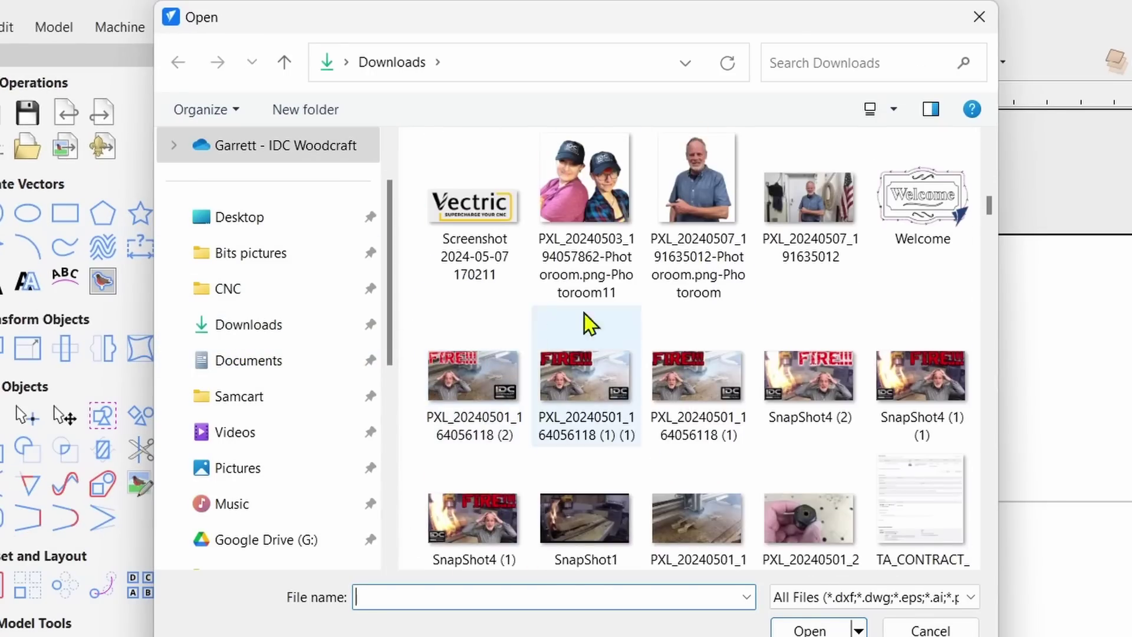
{"action": "double_click", "coordinate": [586, 248]}
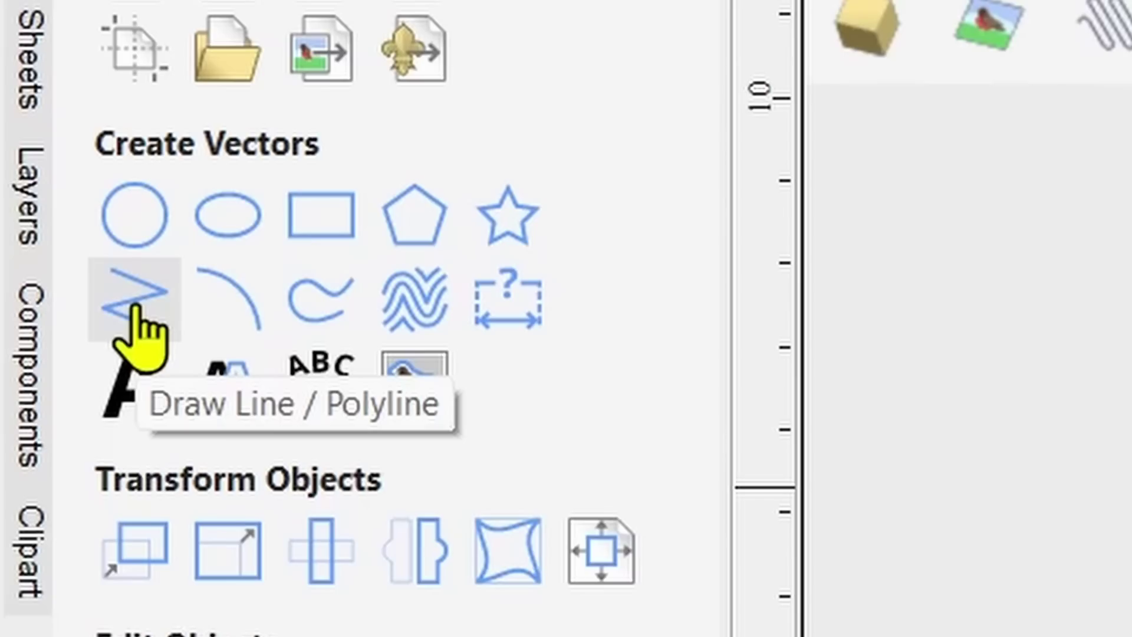
Step: Draw a trial zigzag polyline beside the photo, finish it, then delete it
{"action": "left_click", "coordinate": [135, 306]}
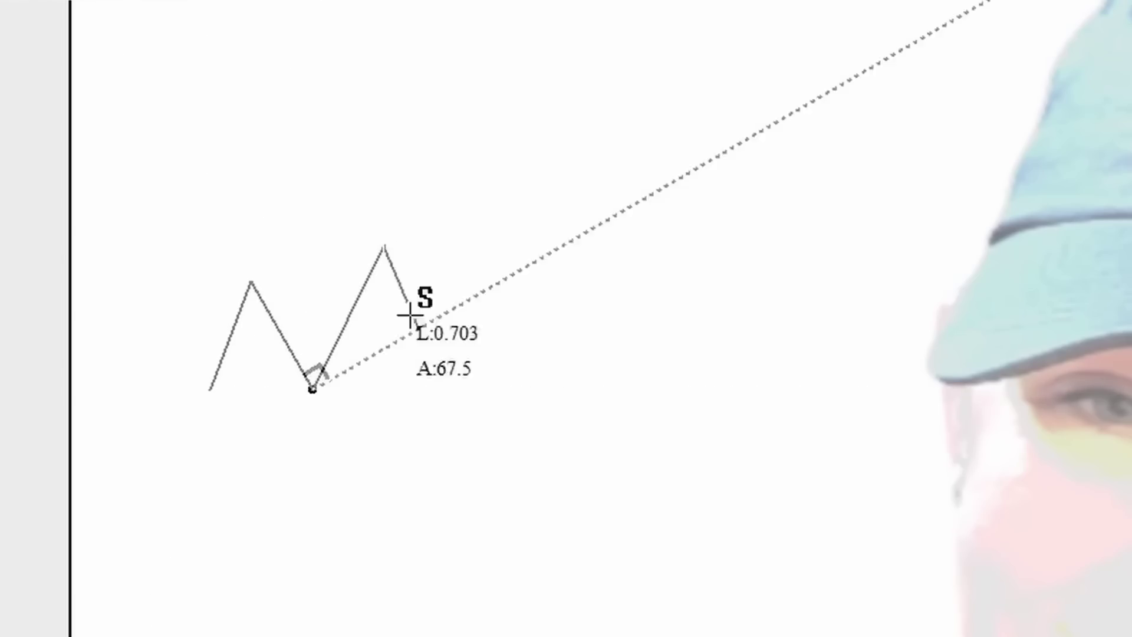
{"action": "left_click", "coordinate": [384, 388]}
{"action": "left_click", "coordinate": [491, 299]}
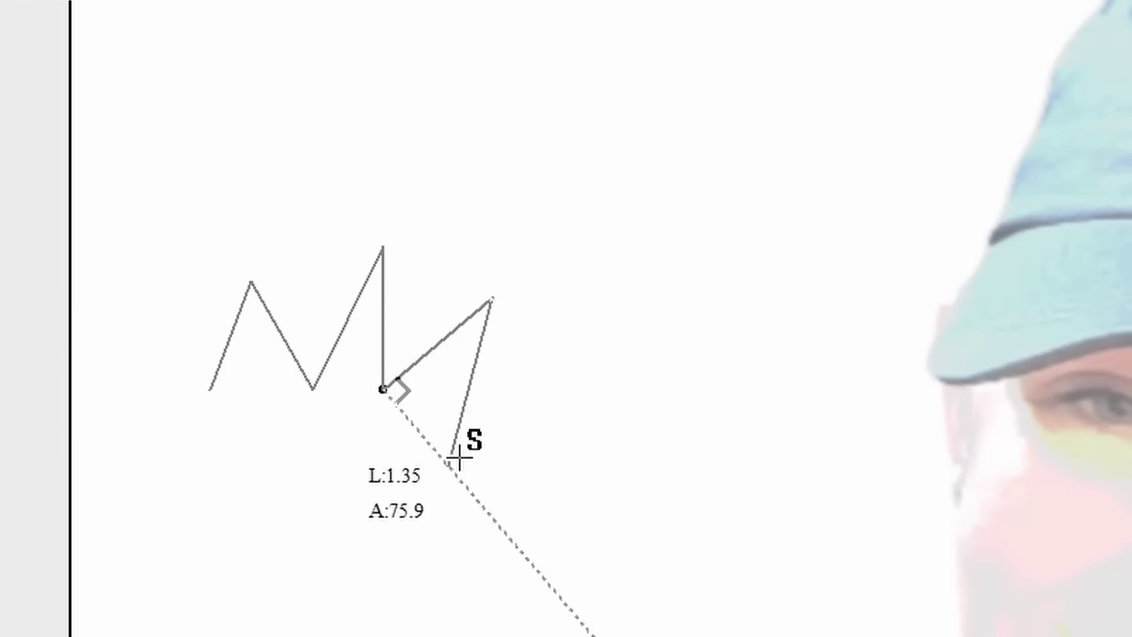
{"action": "left_click", "coordinate": [449, 465]}
{"action": "left_click", "coordinate": [314, 484]}
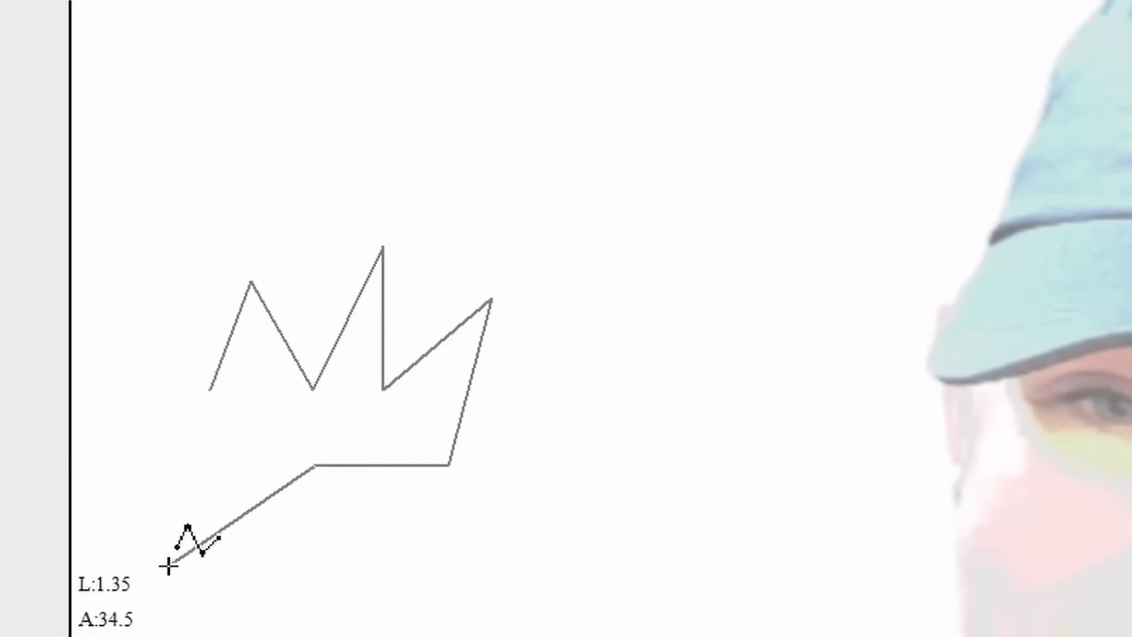
{"action": "left_click", "coordinate": [171, 590]}
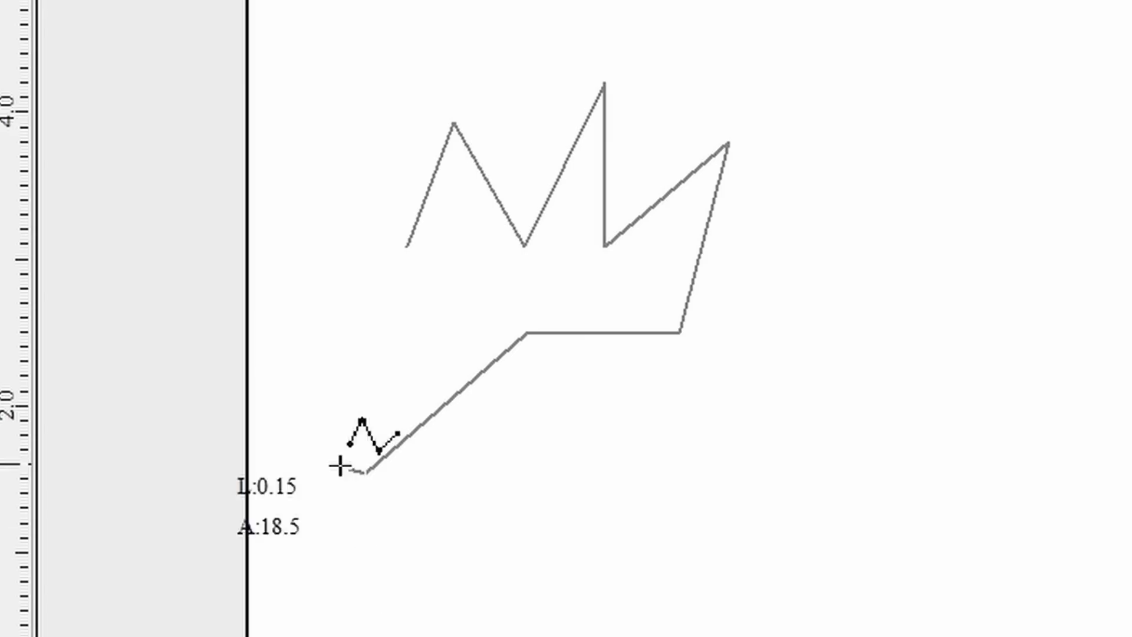
{"action": "left_click", "coordinate": [417, 524]}
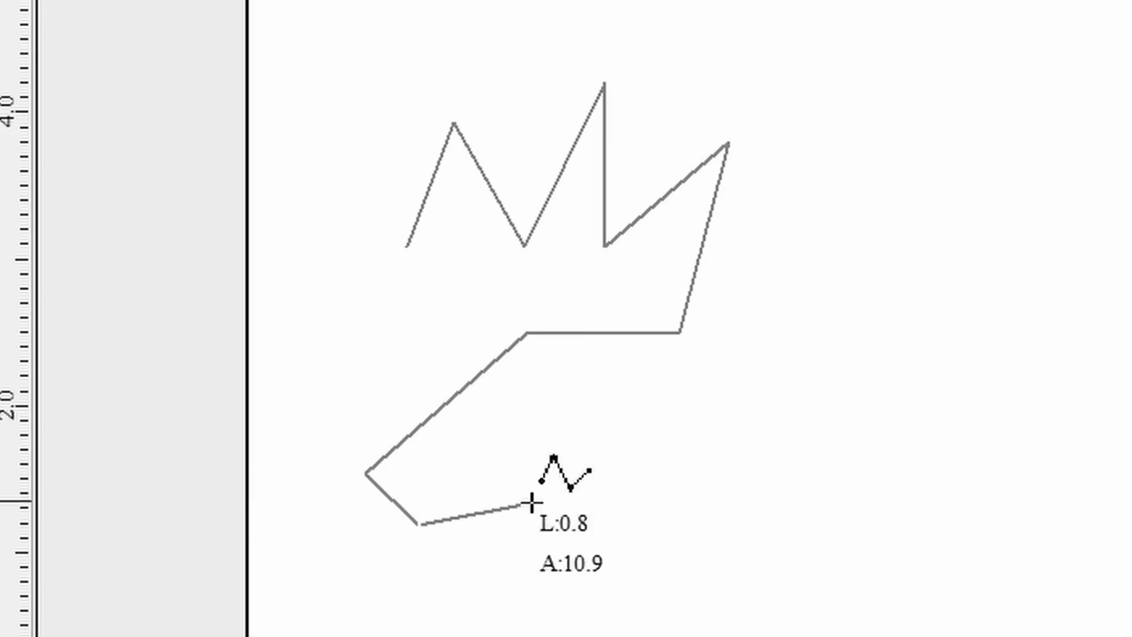
{"action": "left_click", "coordinate": [584, 487]}
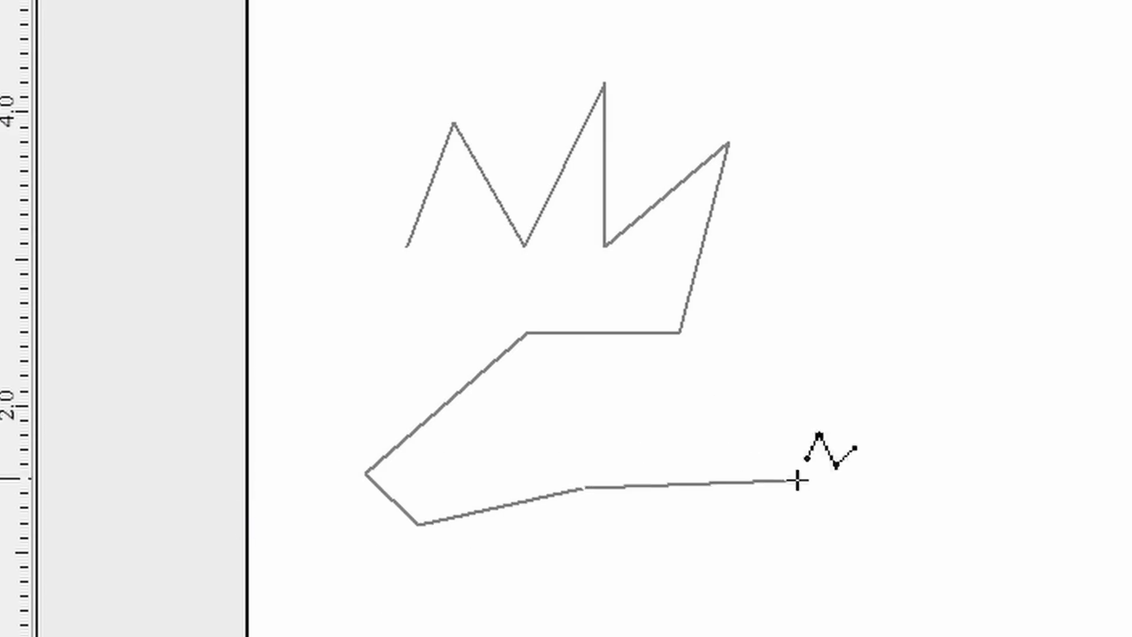
{"action": "key", "text": "space"}
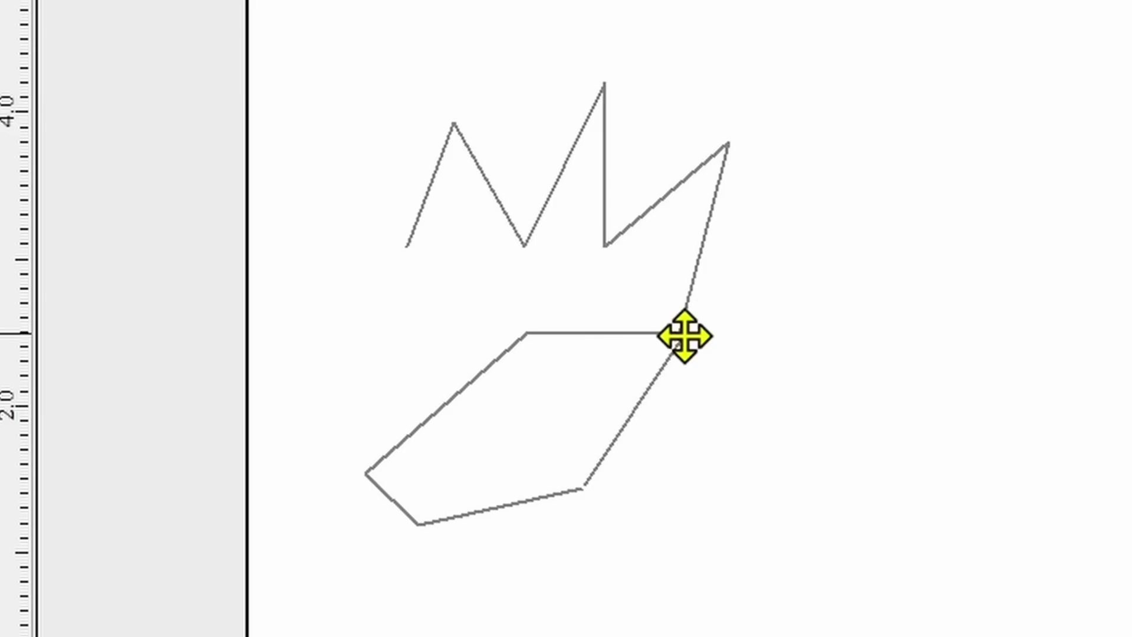
{"action": "key", "text": "Delete"}
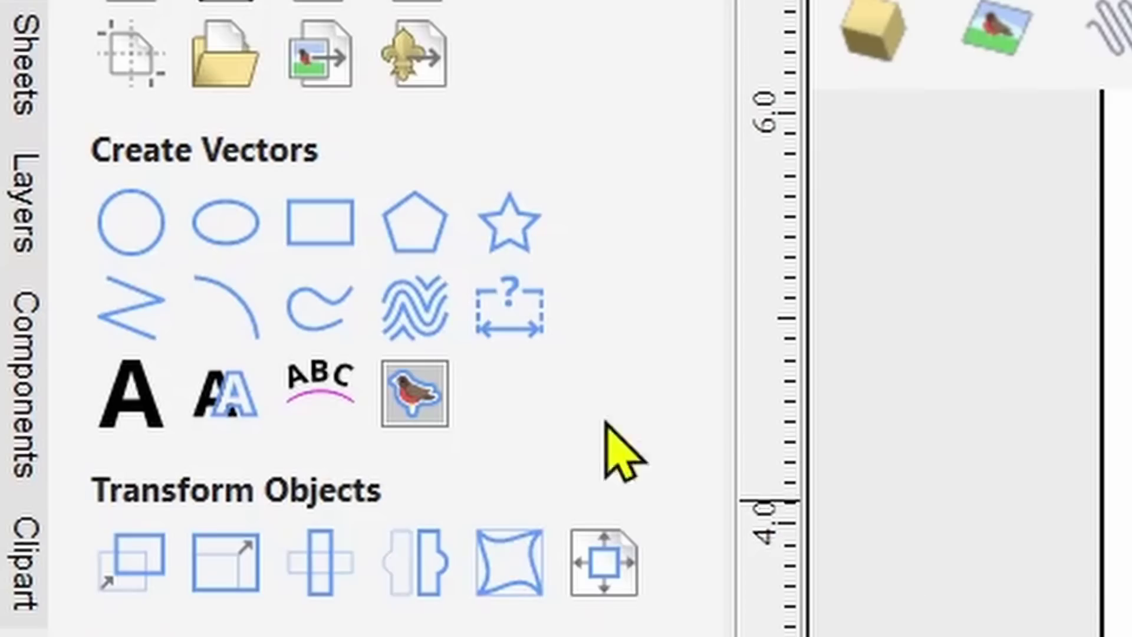
Step: Start a new sketch line and add straight segments, ending with a long diagonal down-left across the curve
{"action": "left_click", "coordinate": [127, 309]}
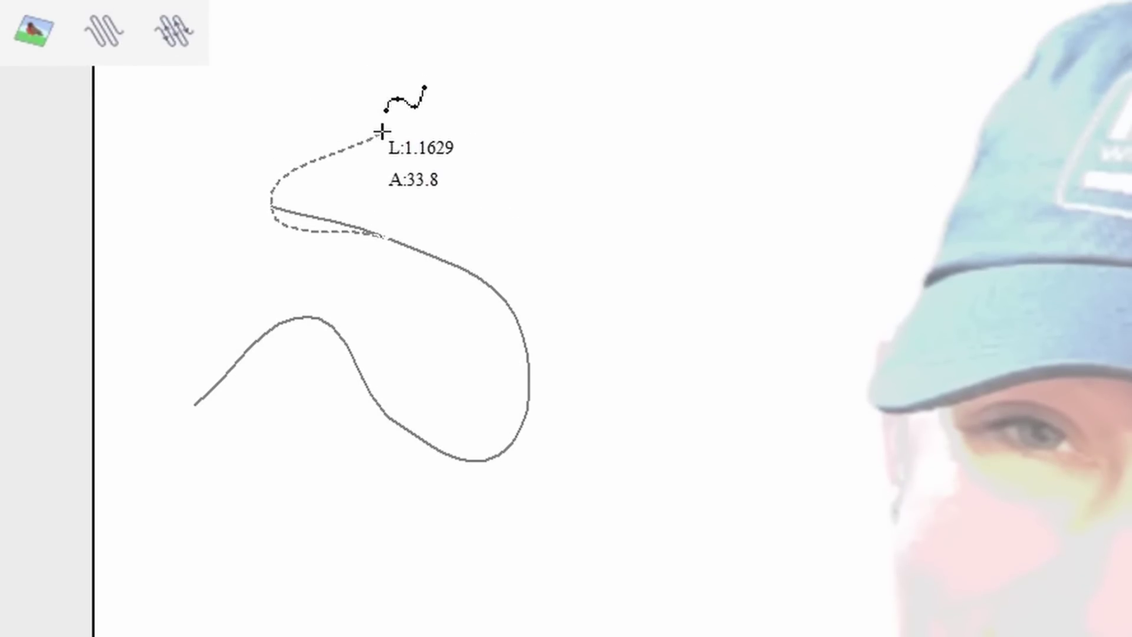
{"action": "key", "text": "s"}
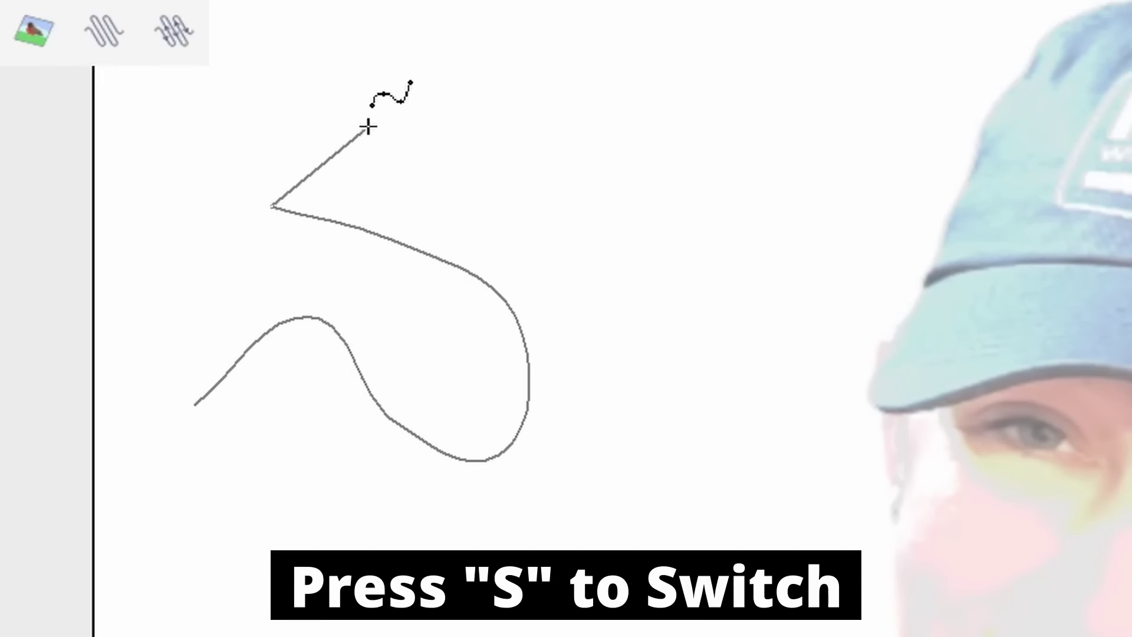
{"action": "left_click", "coordinate": [430, 112]}
{"action": "left_click", "coordinate": [454, 205]}
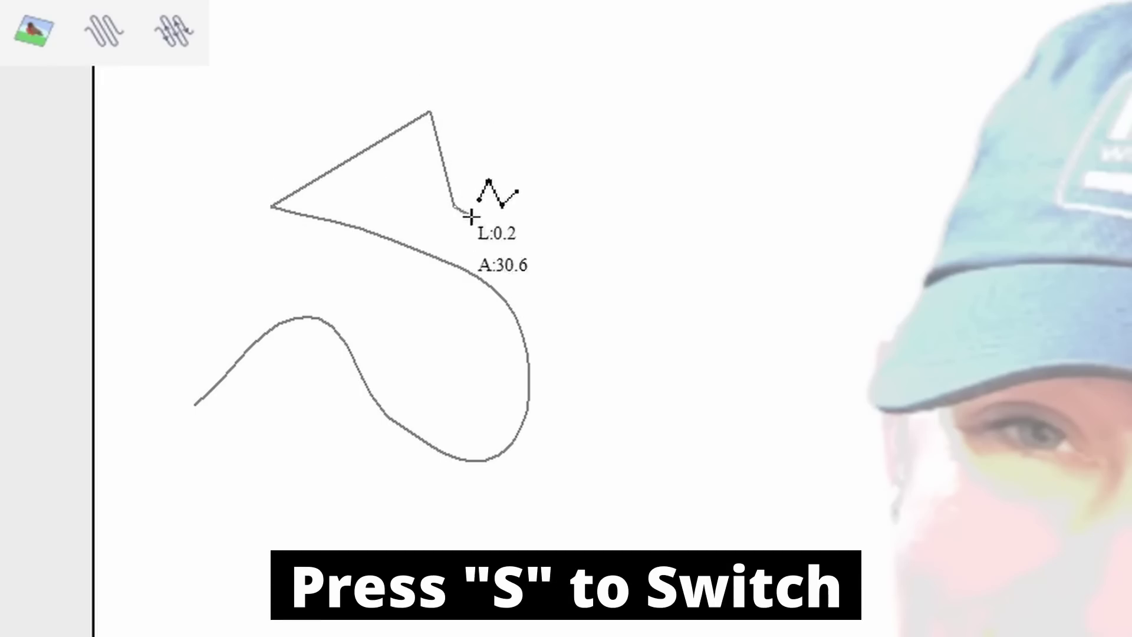
{"action": "left_click", "coordinate": [512, 260]}
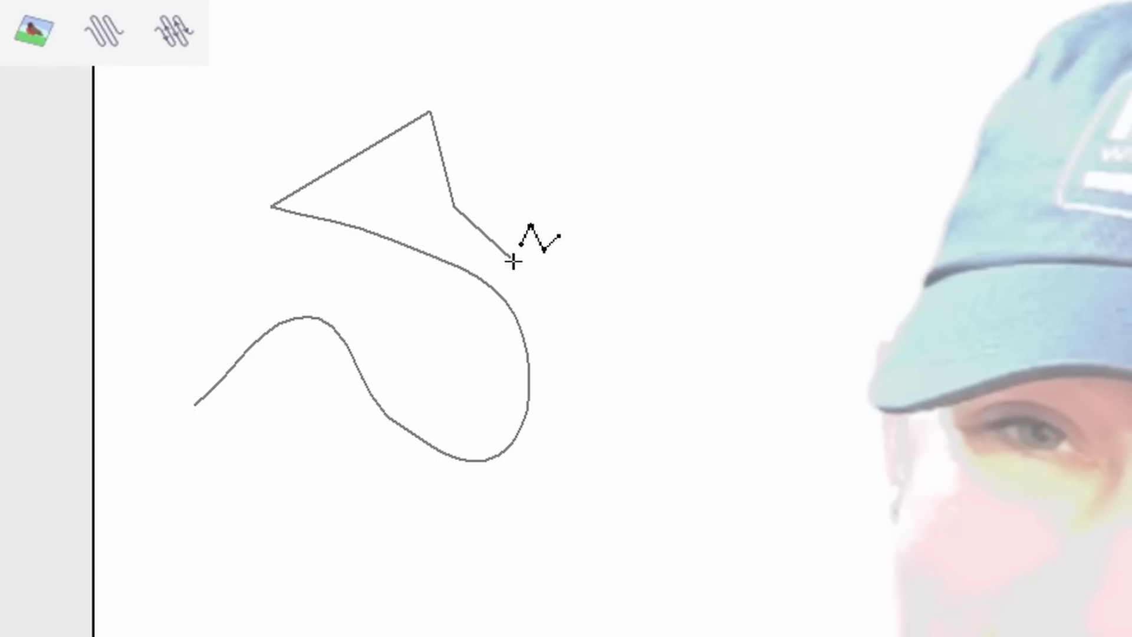
{"action": "left_click", "coordinate": [506, 302]}
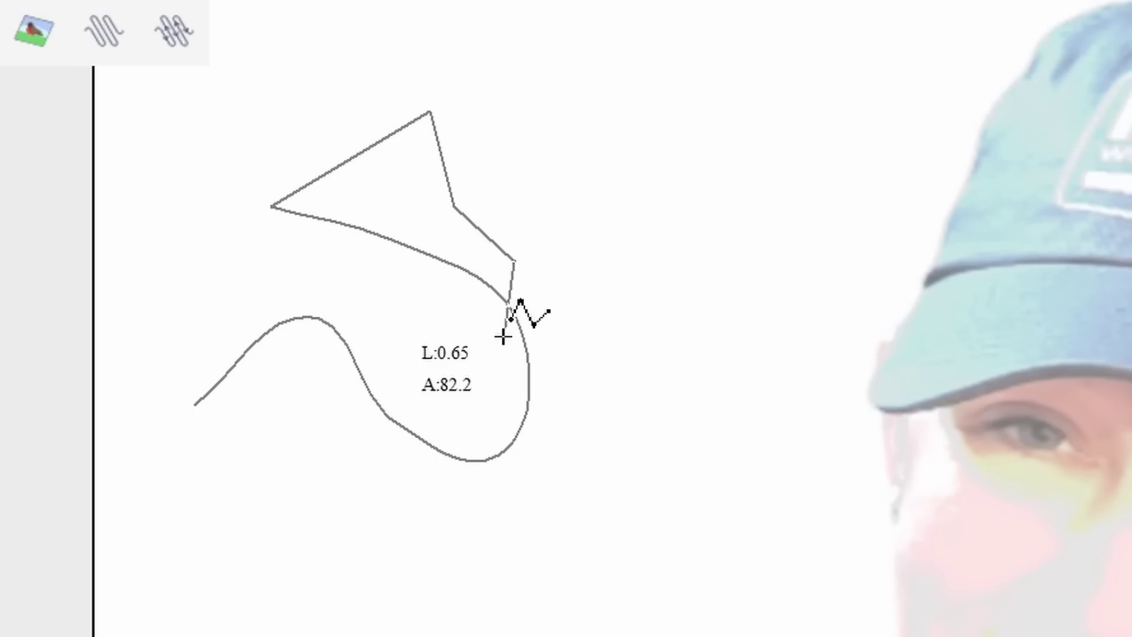
{"action": "left_click", "coordinate": [334, 487]}
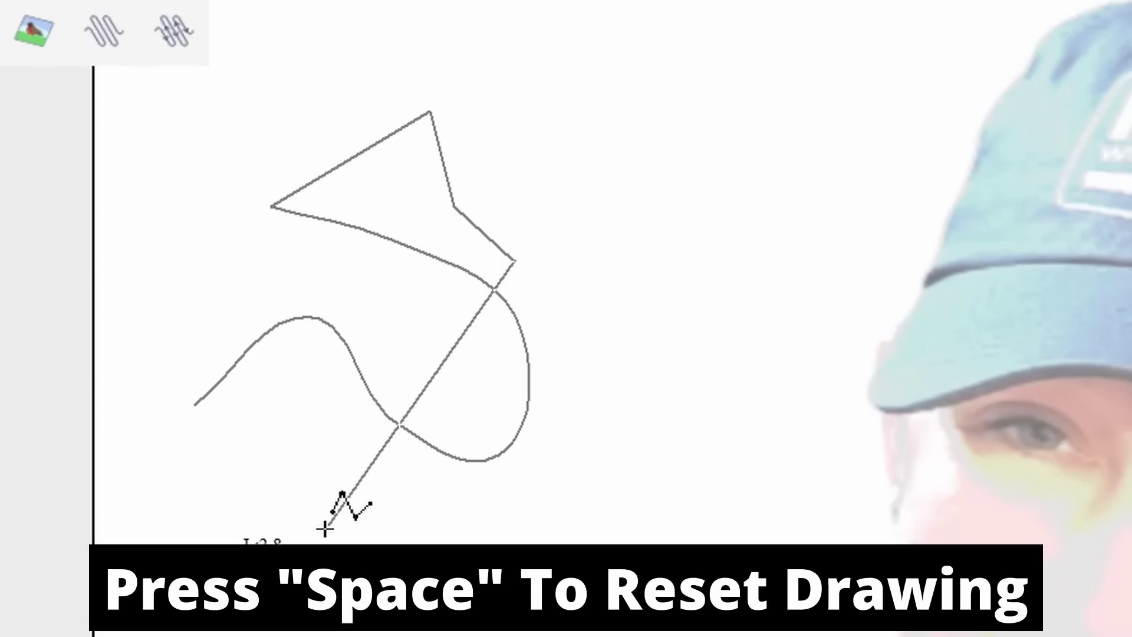
Step: Finish the practice sketch, then begin a smooth curve up the neck to under the brim's left end
{"action": "right_click", "coordinate": [325, 529]}
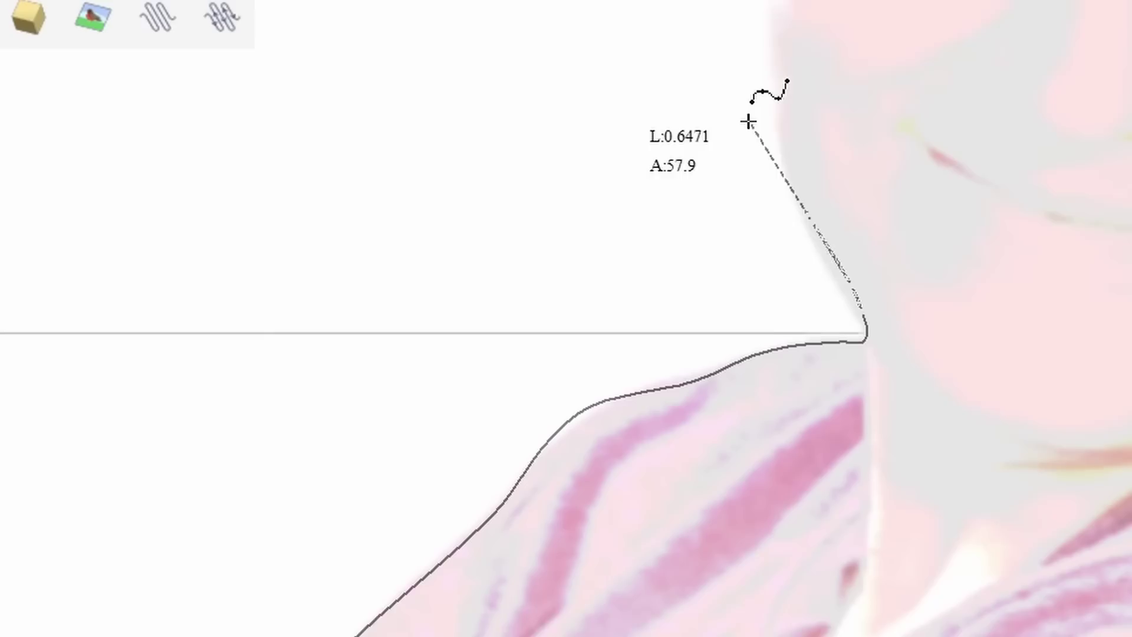
{"action": "left_click", "coordinate": [768, 70]}
{"action": "middle_click_drag", "start_coordinate": [749, 140], "coordinate": [651, 489]}
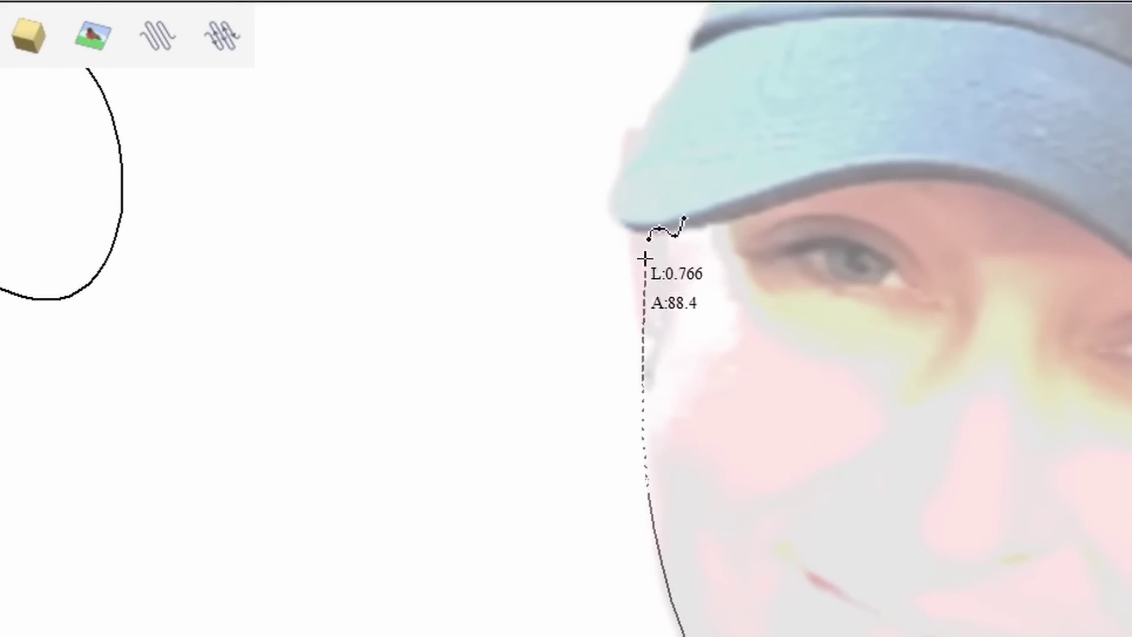
{"action": "left_click", "coordinate": [625, 237]}
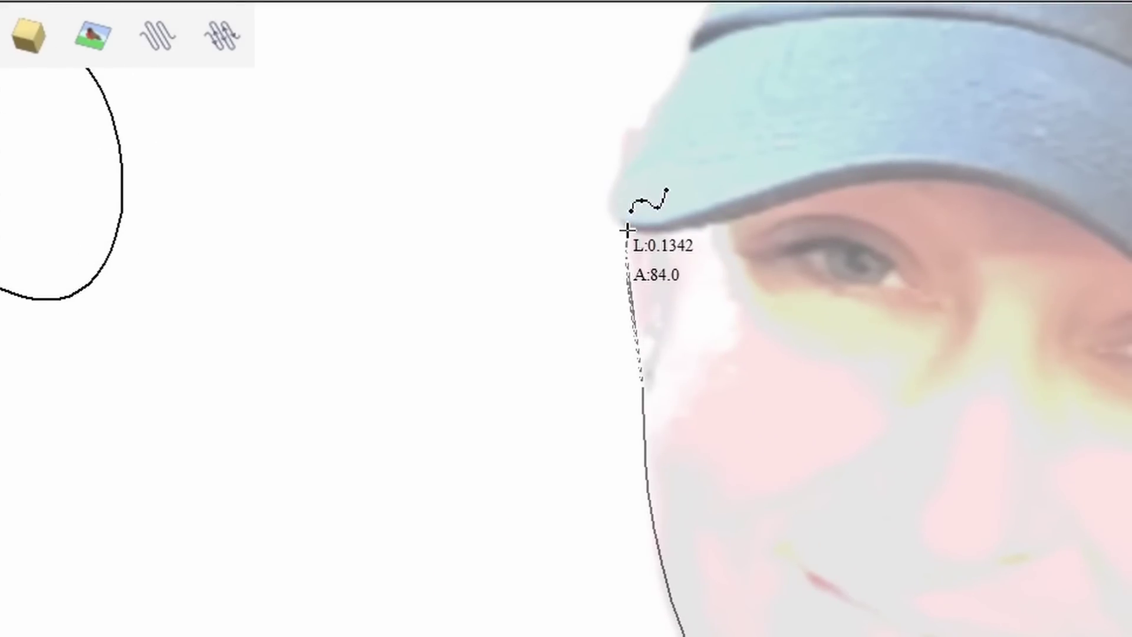
{"action": "left_click", "coordinate": [692, 236]}
{"action": "left_click", "coordinate": [774, 208]}
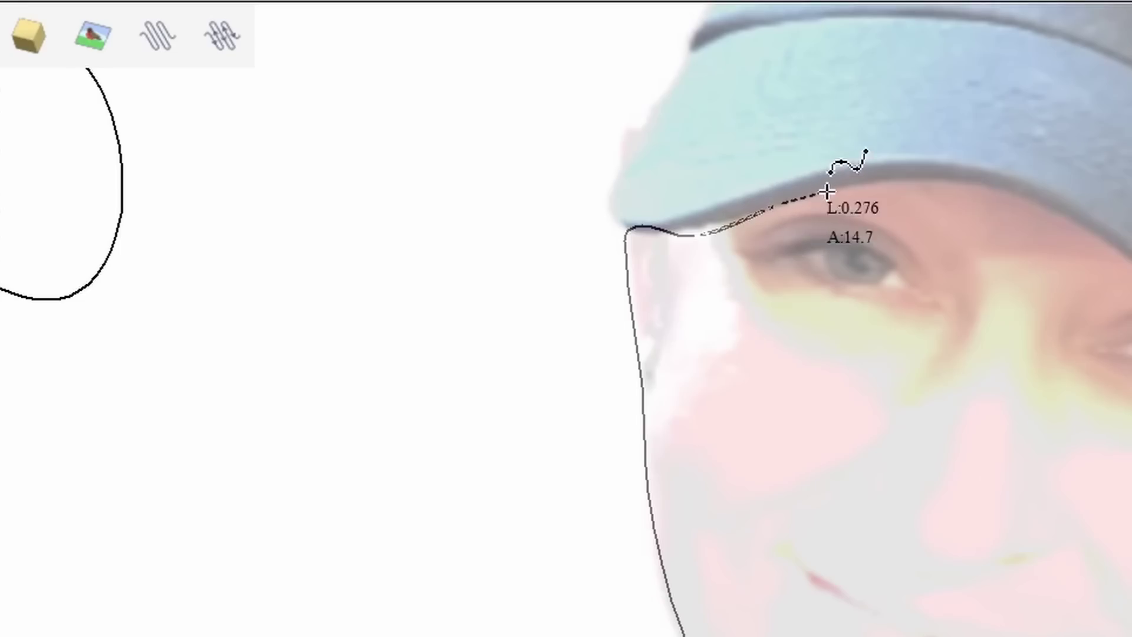
Step: Continue the smooth curve along the brim's lower edge and down toward the ear
{"action": "left_click", "coordinate": [864, 180]}
{"action": "left_click", "coordinate": [942, 181]}
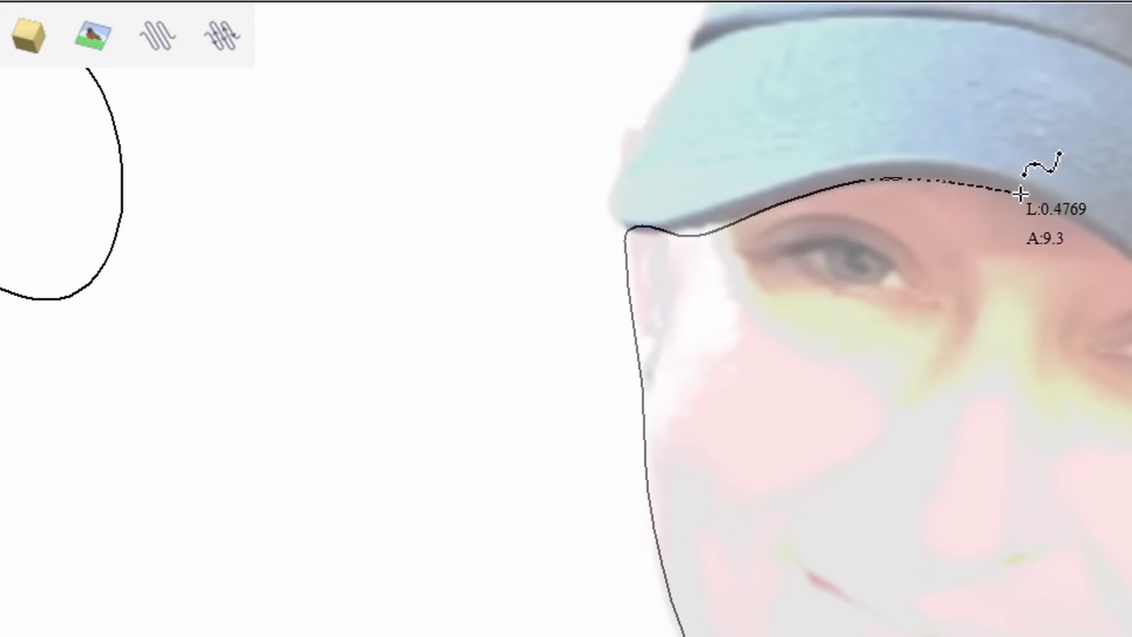
{"action": "left_click", "coordinate": [1020, 193]}
{"action": "left_click", "coordinate": [1091, 222]}
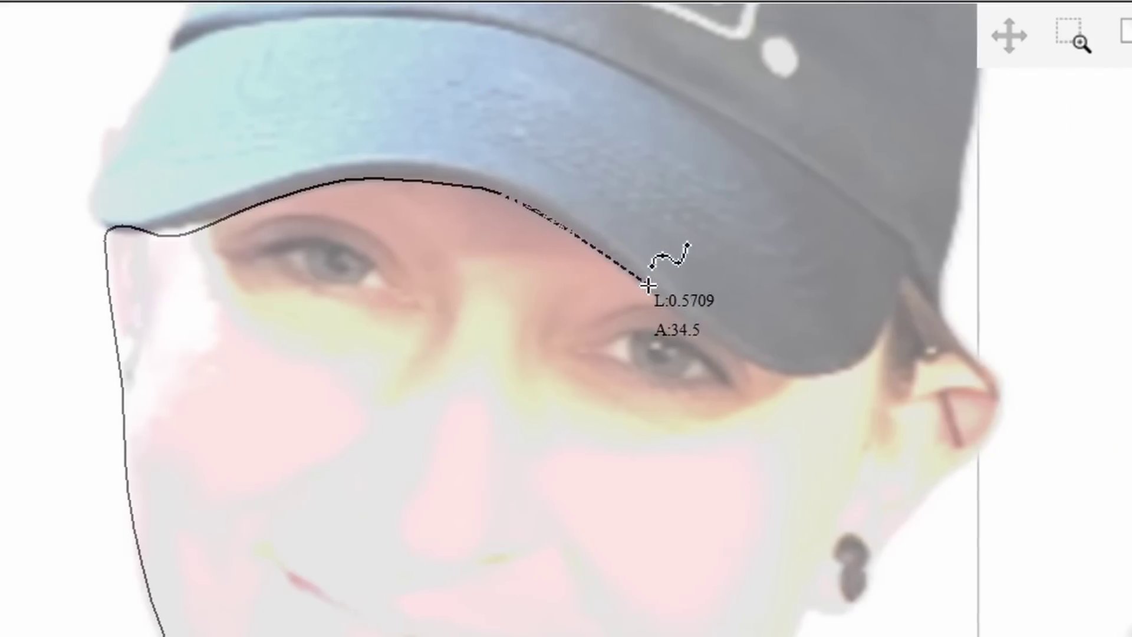
{"action": "left_click", "coordinate": [646, 284]}
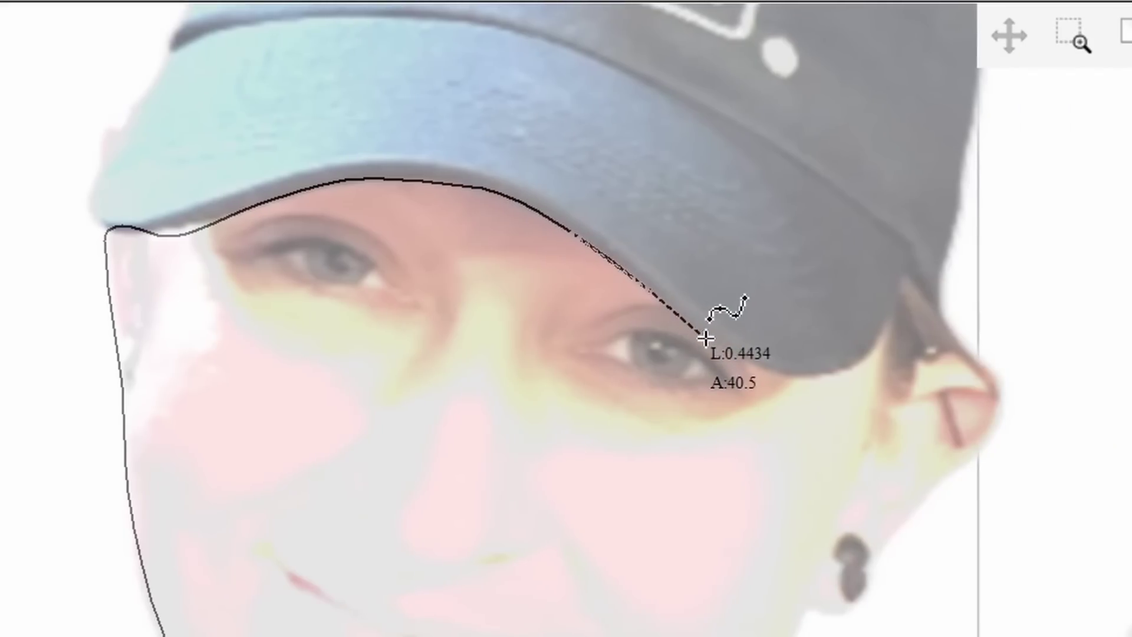
{"action": "left_click", "coordinate": [705, 338]}
{"action": "left_click", "coordinate": [782, 370]}
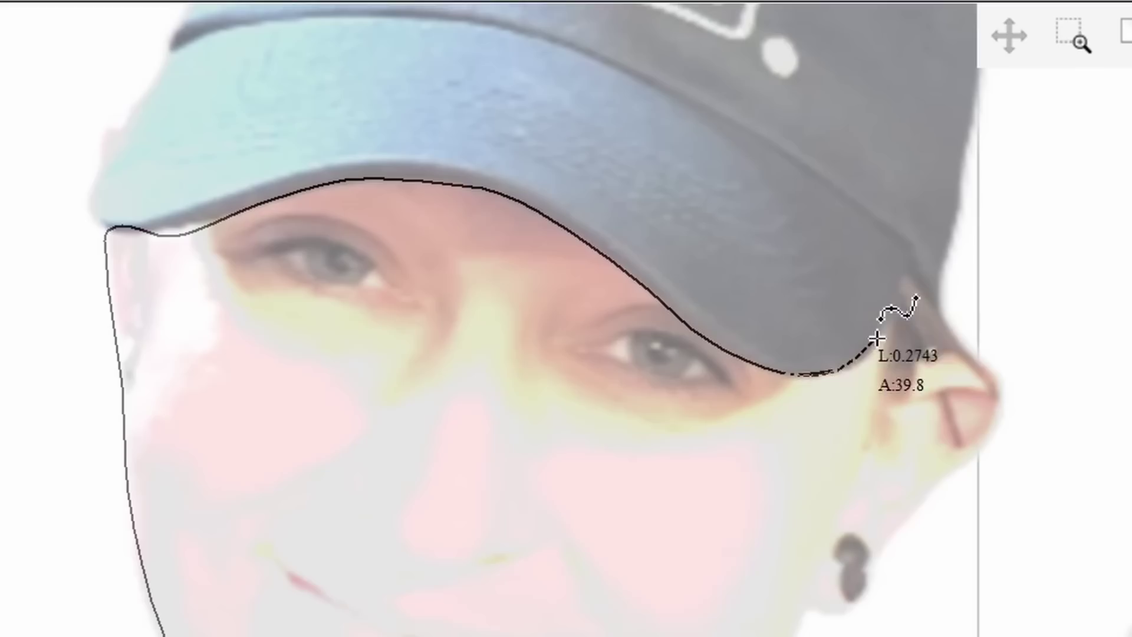
{"action": "left_click", "coordinate": [902, 283]}
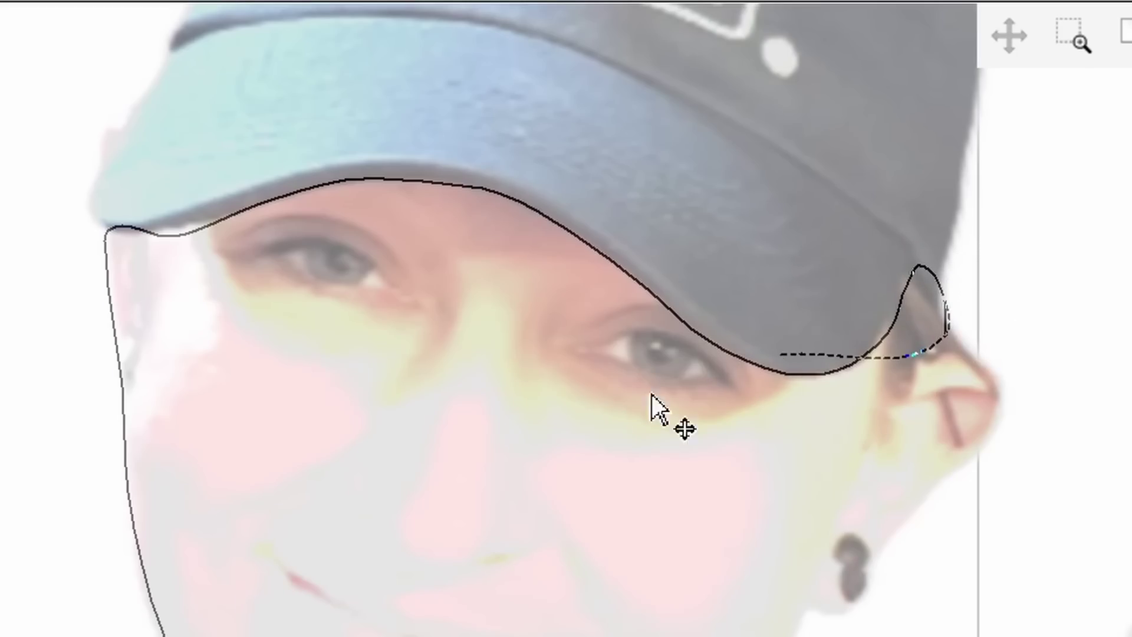
Step: End the traced curve and hide the photo bitmap so only vectors show
{"action": "key", "text": "Escape"}
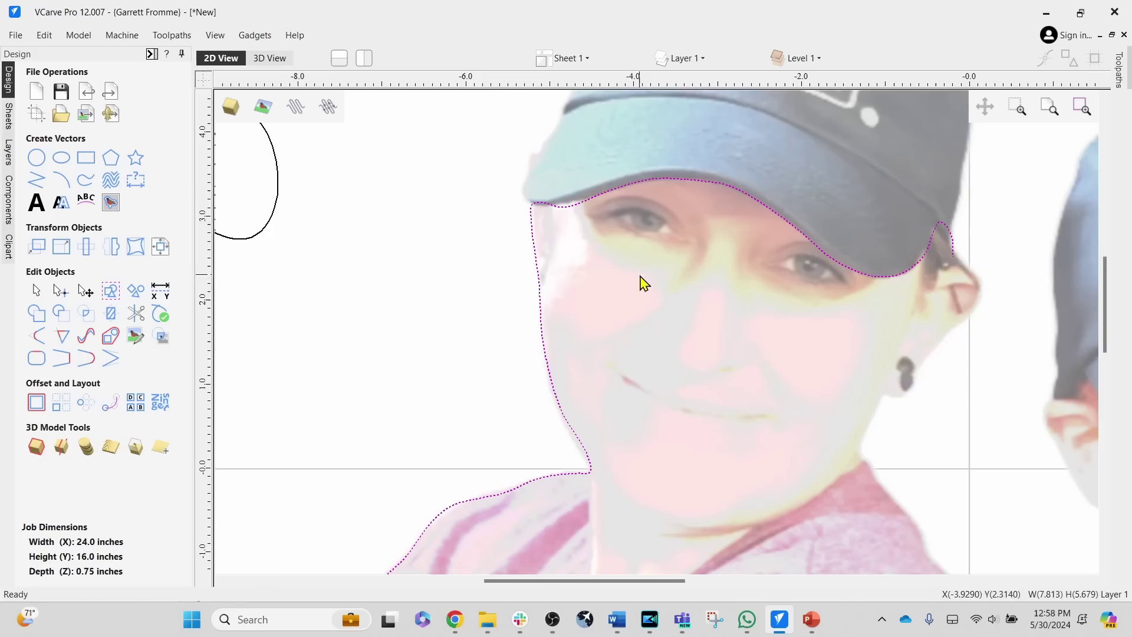
{"action": "left_click", "coordinate": [655, 280]}
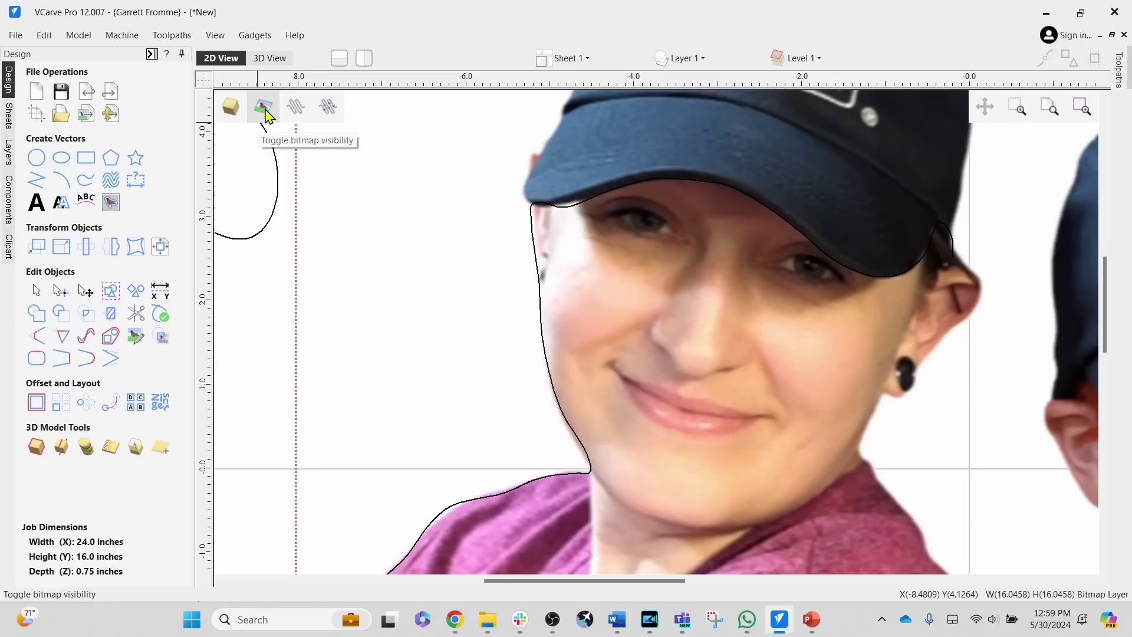
{"action": "left_click", "coordinate": [264, 109]}
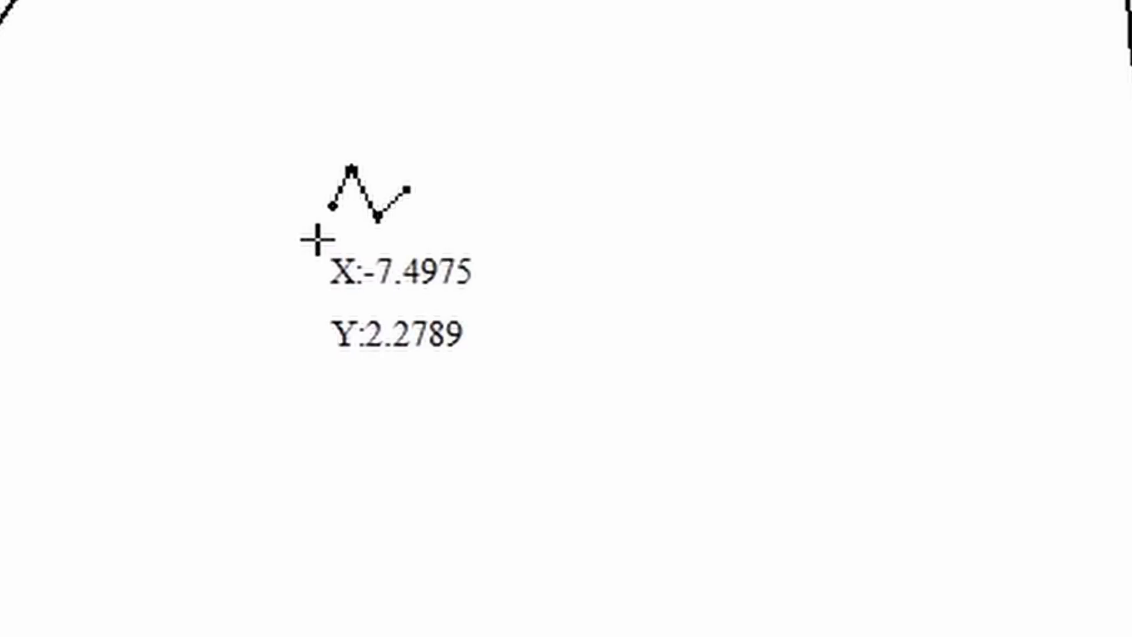
Step: Draw a new zigzag polyline of straight segments climbing up and to the right
{"action": "left_click", "coordinate": [316, 252]}
{"action": "left_click", "coordinate": [526, 196]}
{"action": "left_click", "coordinate": [533, 382]}
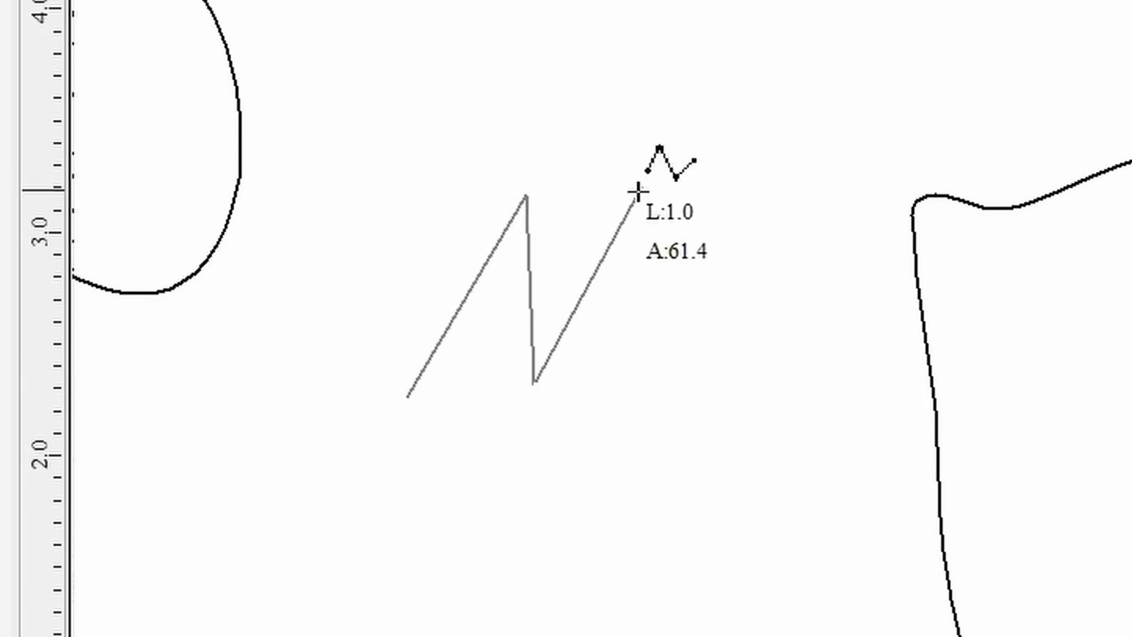
{"action": "left_click", "coordinate": [640, 189]}
{"action": "left_click", "coordinate": [731, 104]}
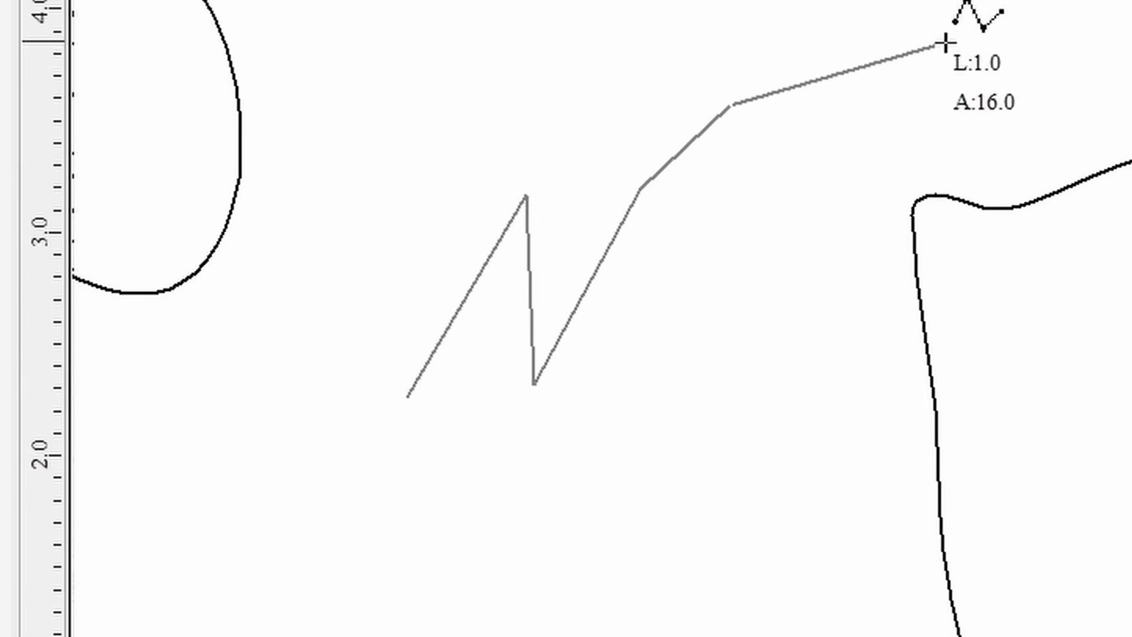